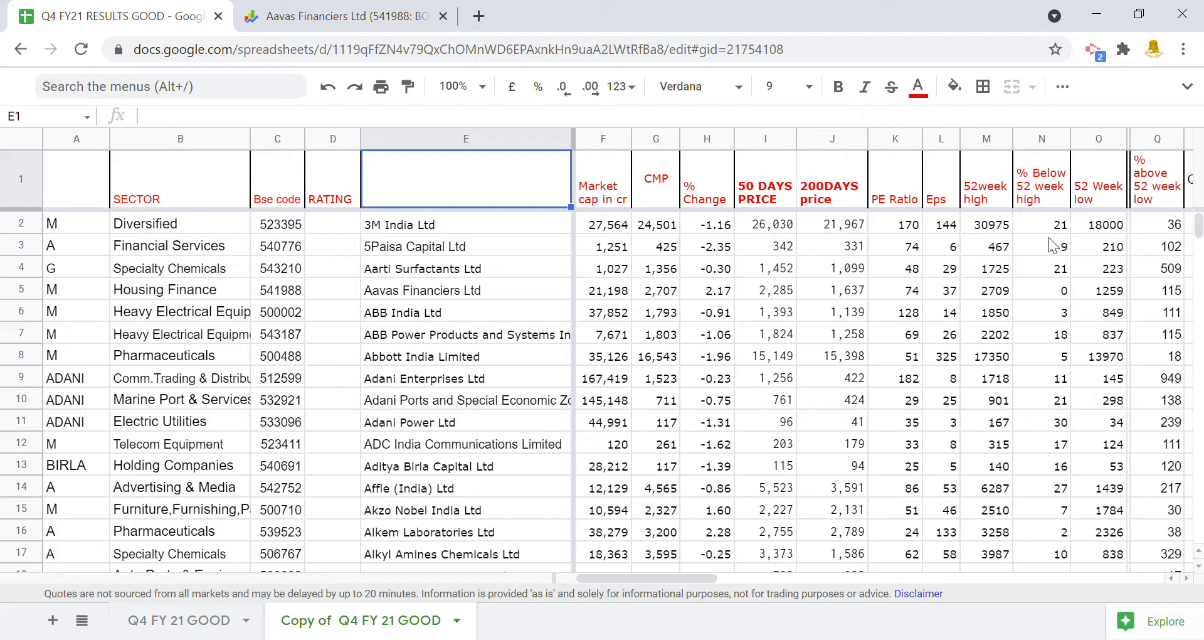
Step: Colour 3M India Ltd's B2:Q2 text magenta, from sector to % above 52 week low
click(158, 227)
drag(256, 237, 805, 223)
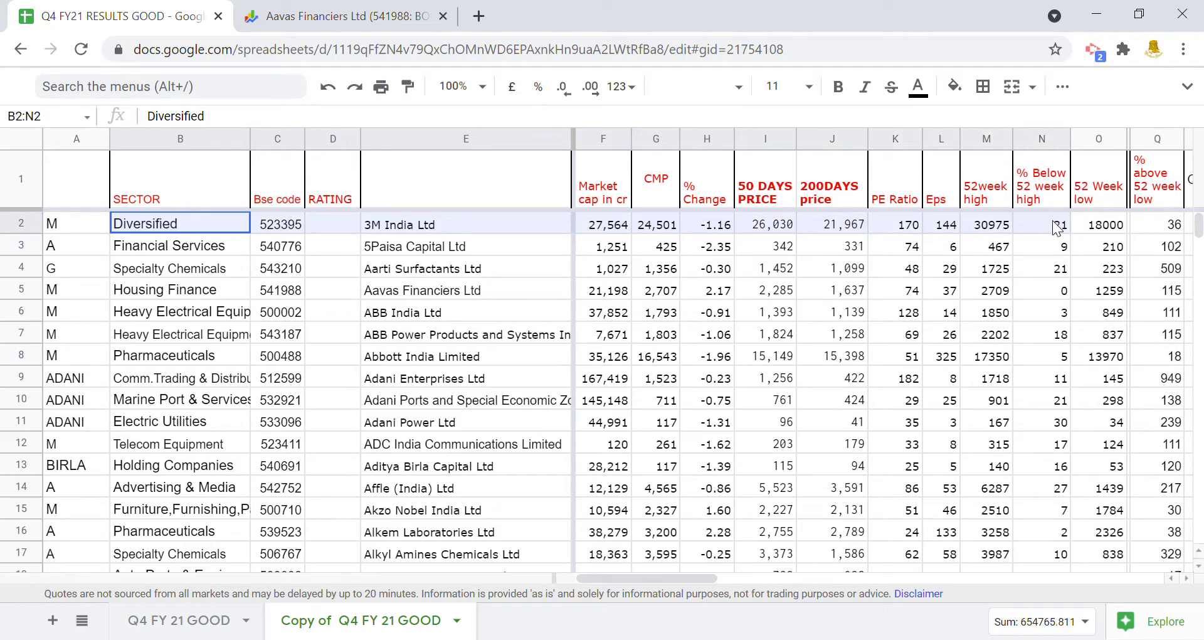
drag(805, 224, 1160, 226)
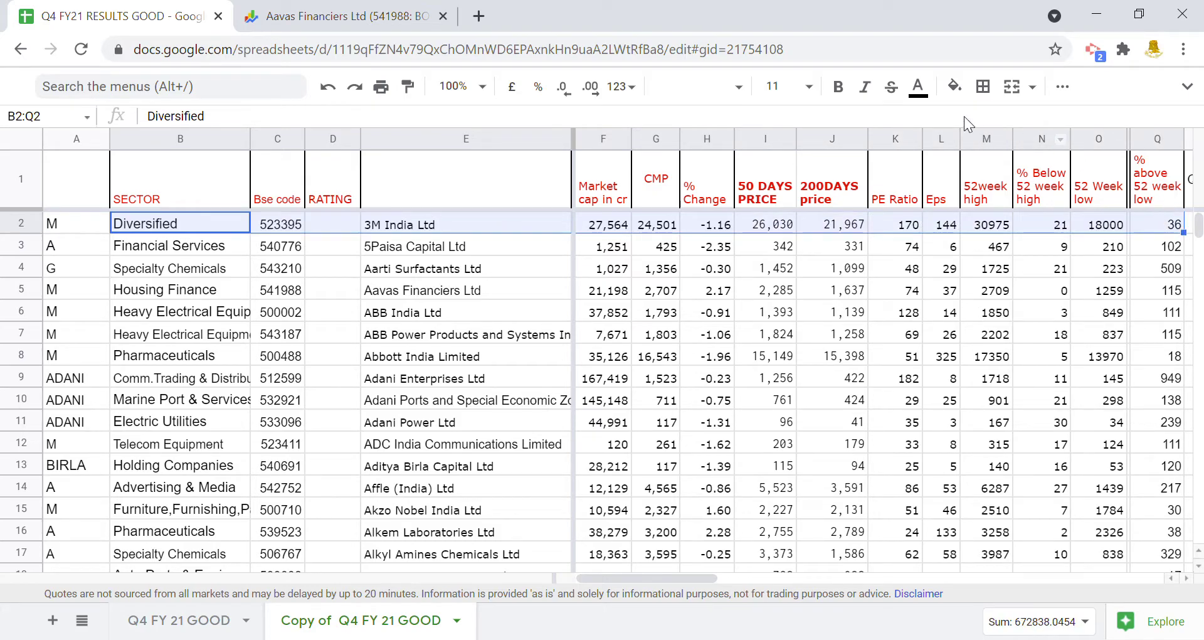
click(919, 88)
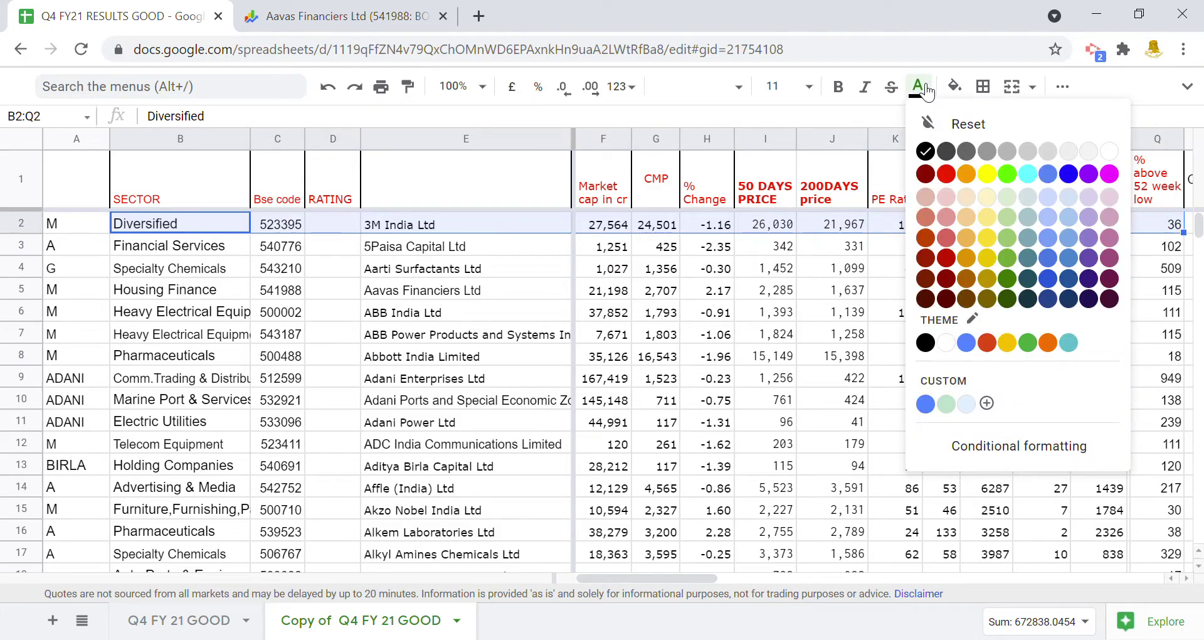
click(1110, 174)
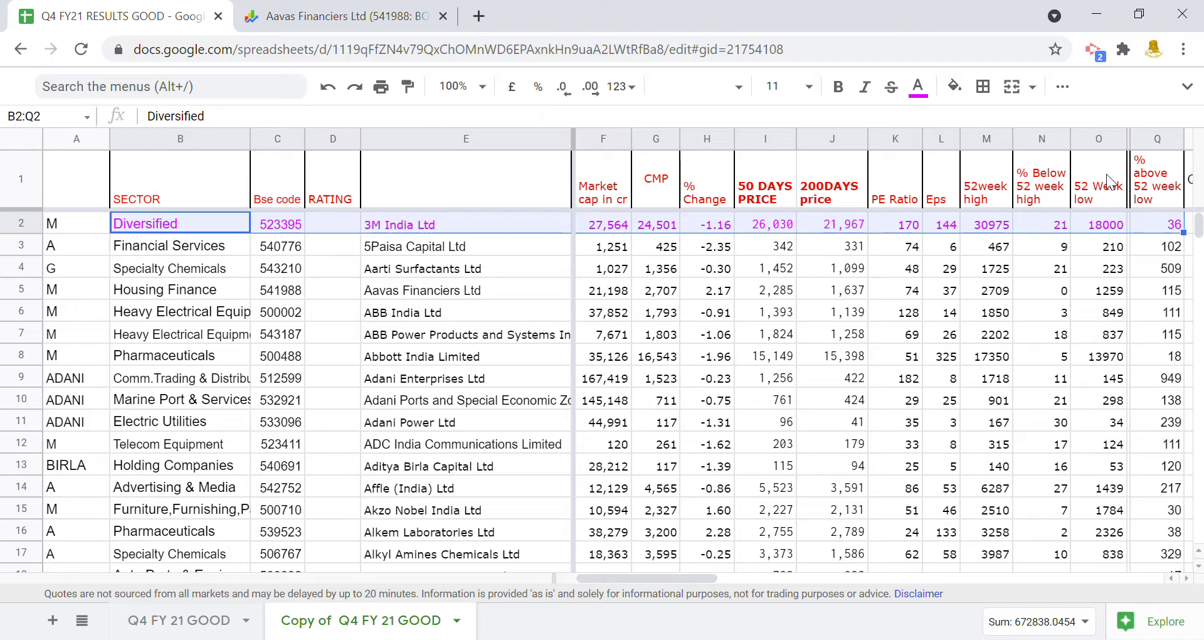
click(982, 228)
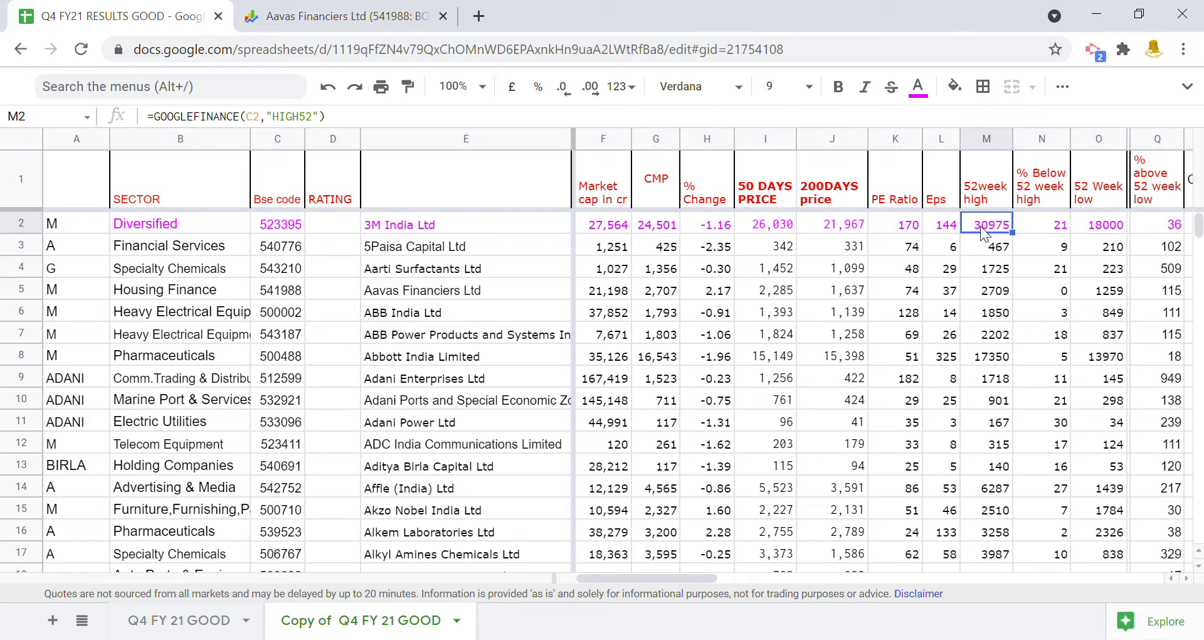
click(1097, 231)
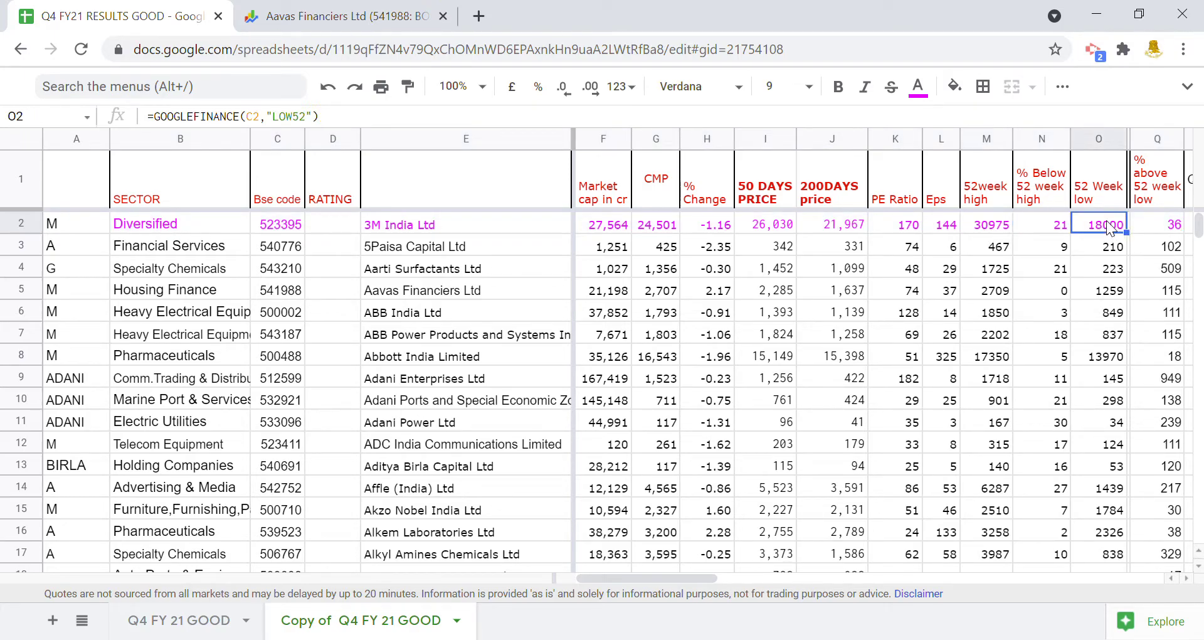
click(656, 230)
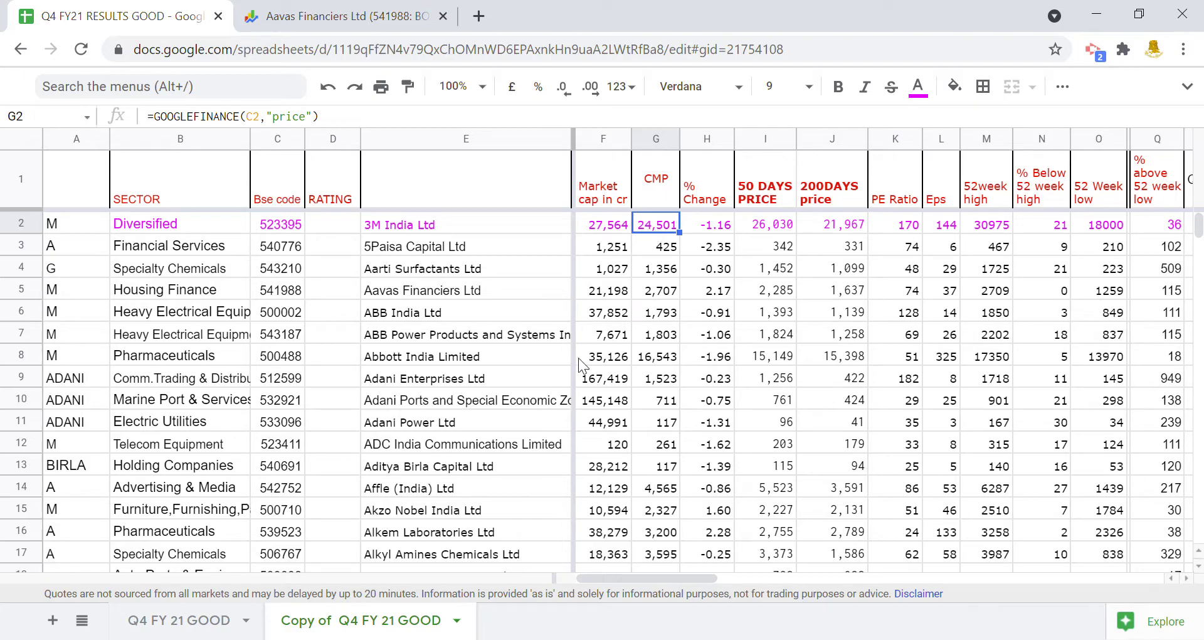
drag(679, 578, 826, 563)
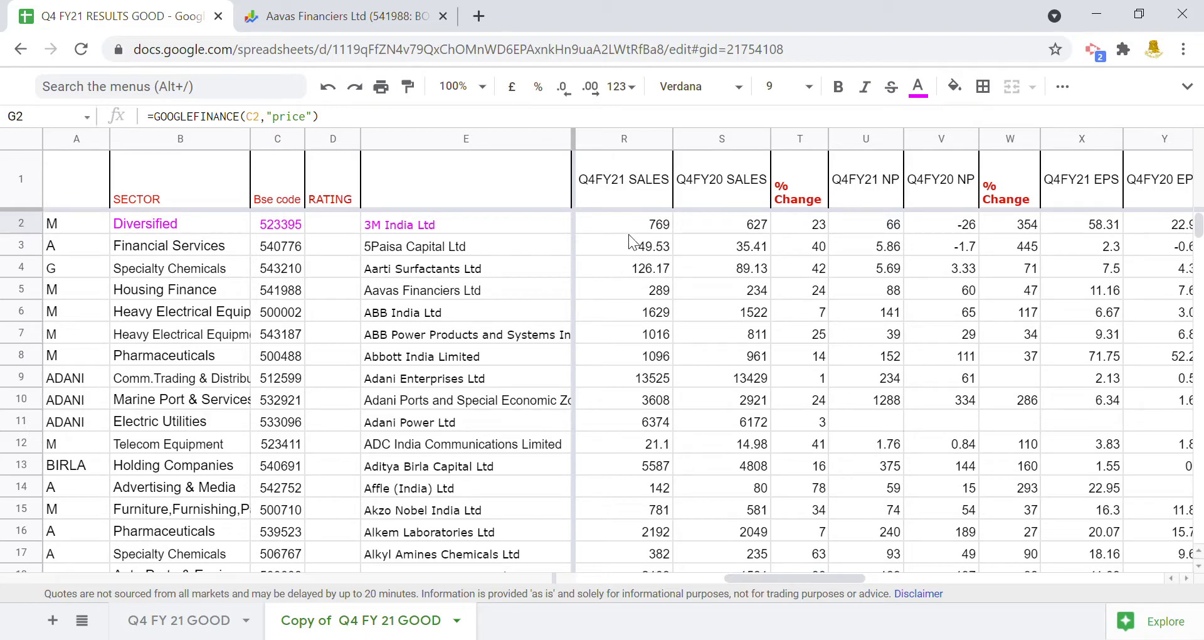
Step: Set the R1:T1 headers (Q4FY21 SALES, Q4FY20 SALES, % Change) to purple text
click(615, 183)
drag(649, 178, 780, 166)
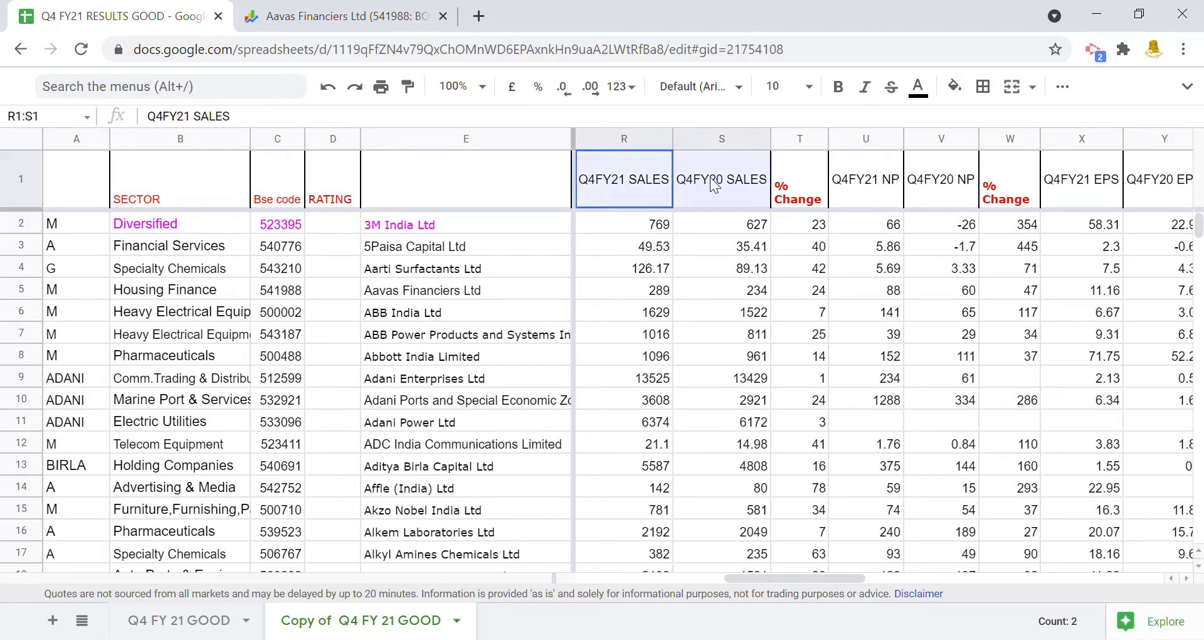
click(918, 86)
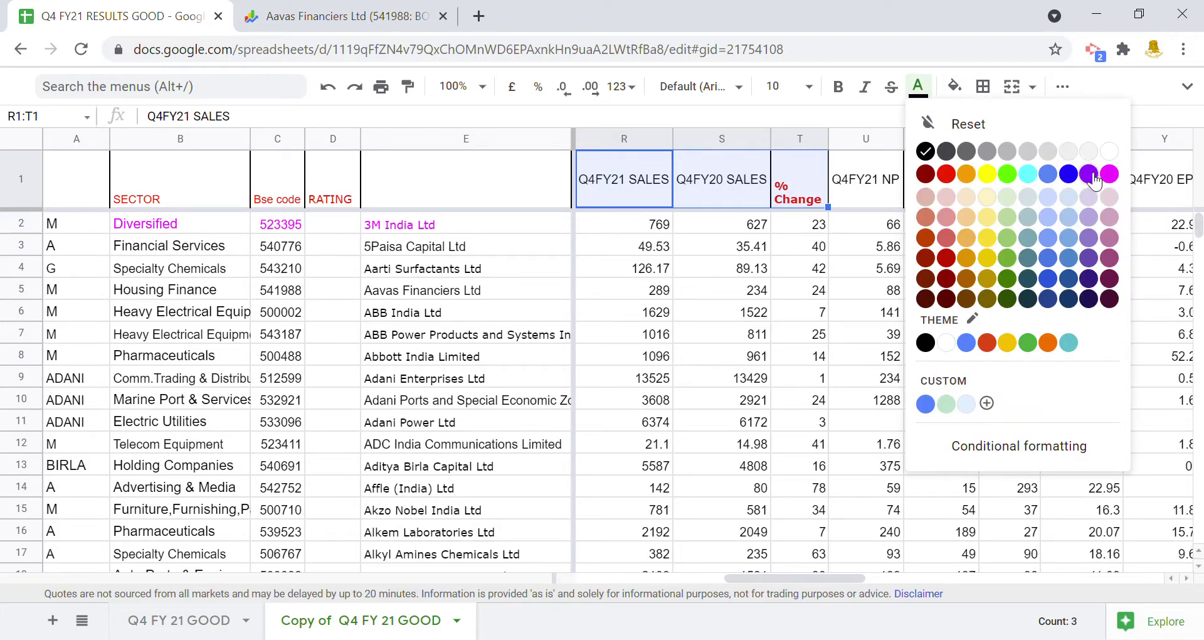
click(1089, 174)
click(608, 293)
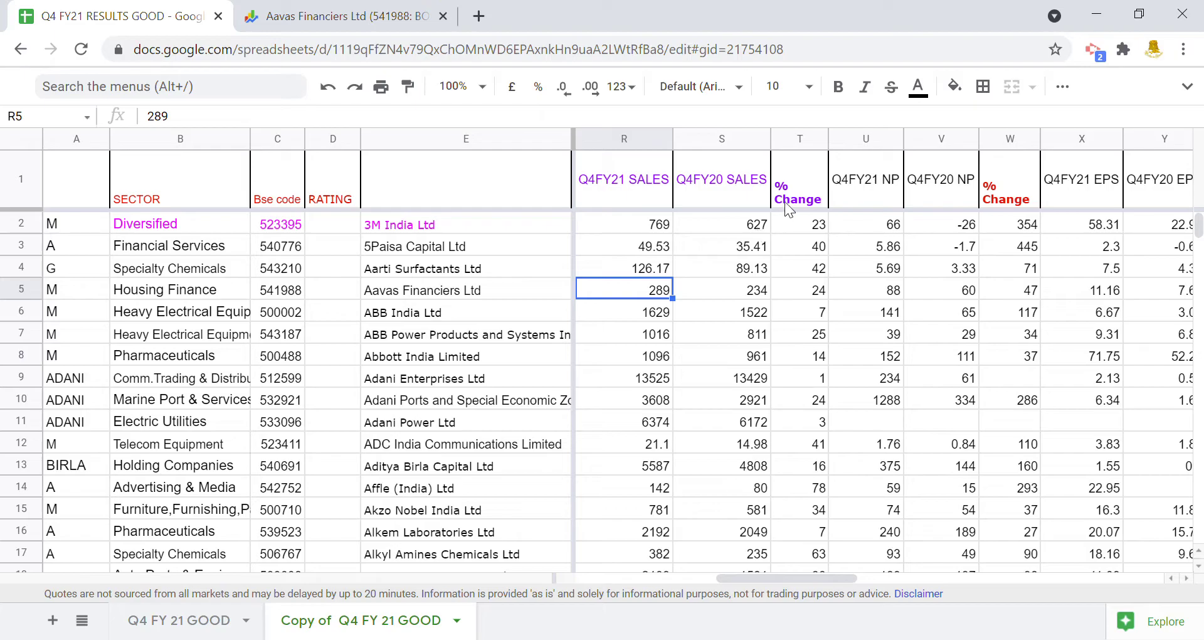
click(800, 224)
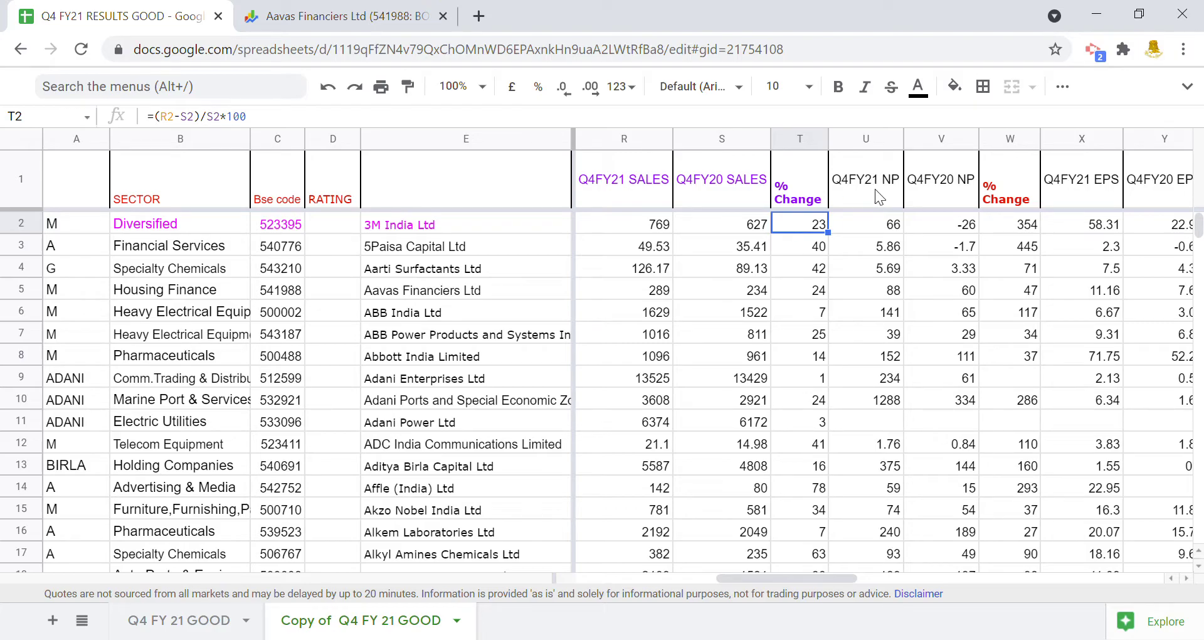
click(879, 229)
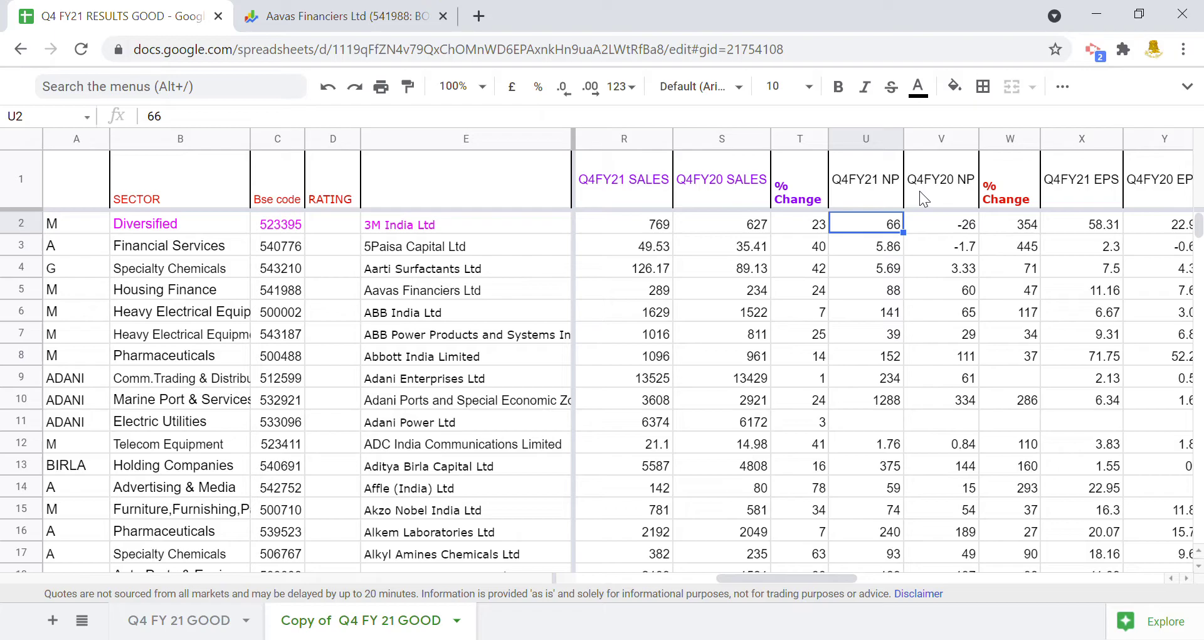
click(938, 226)
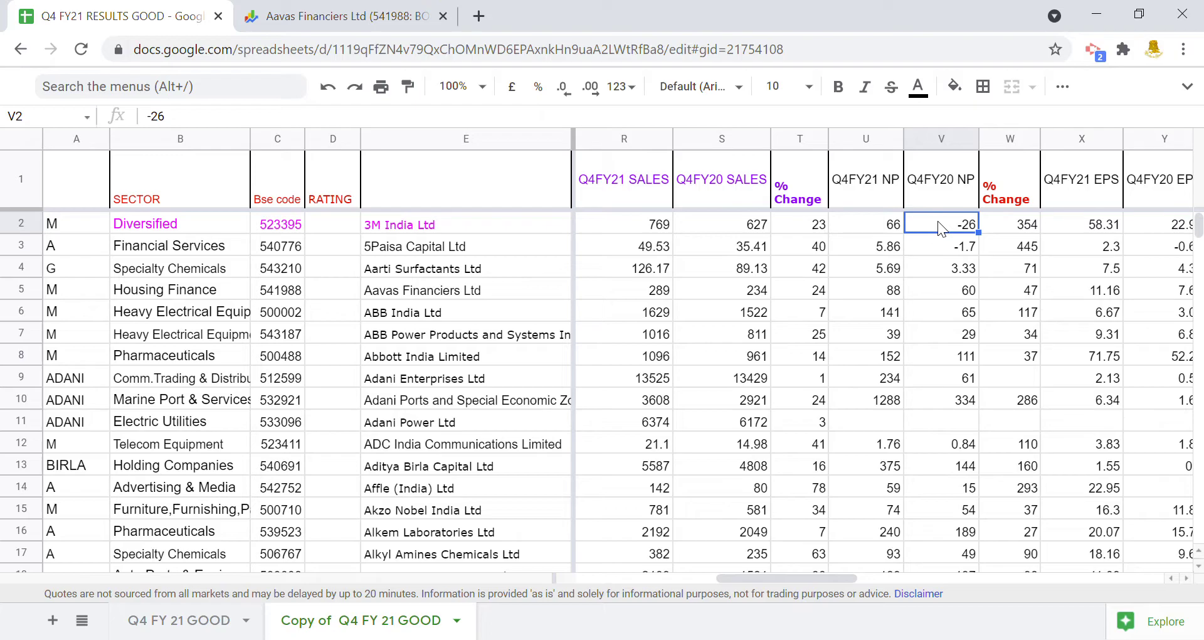
click(1003, 226)
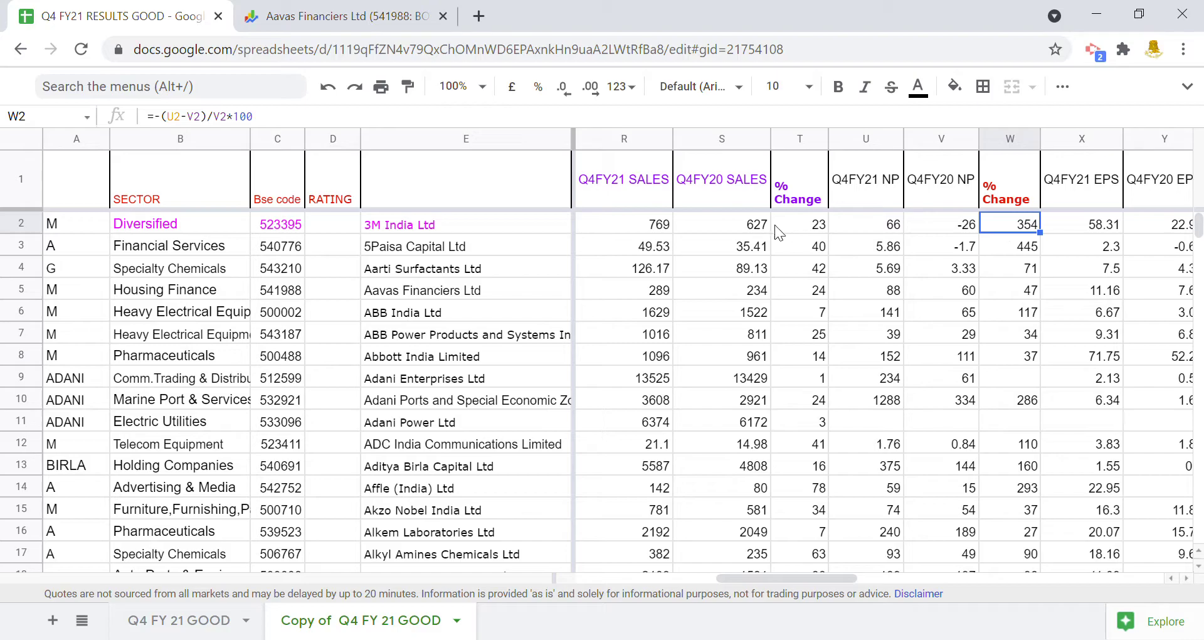
drag(666, 232, 977, 227)
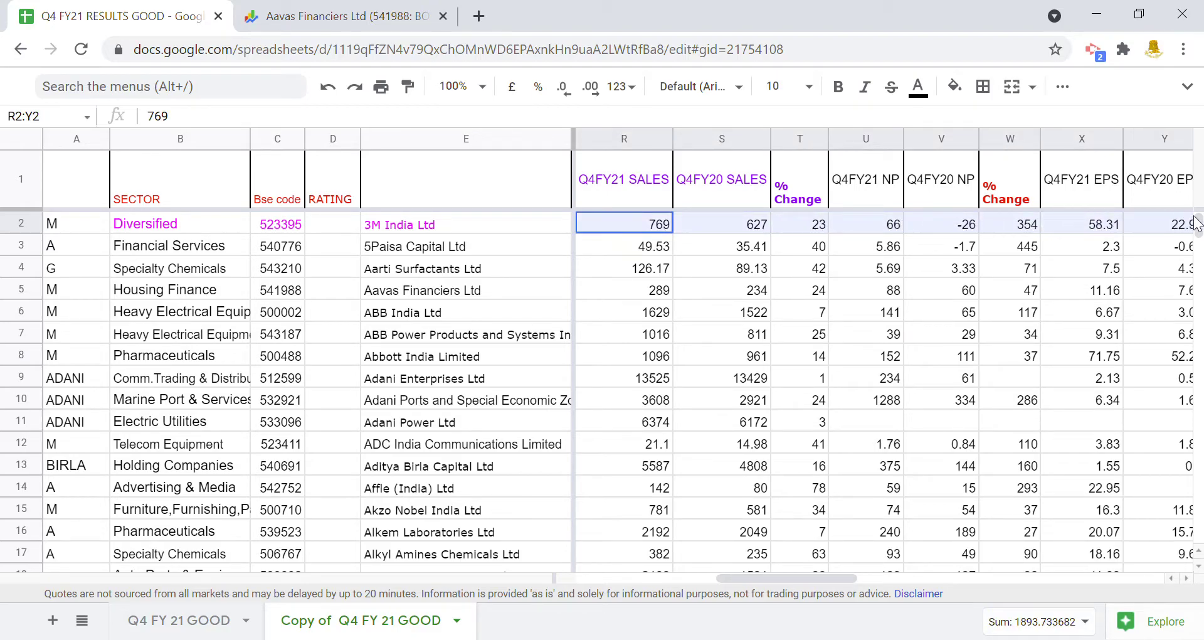
mouse_move(977, 227)
mouse_down()
mouse_move(1199, 221)
mouse_move(1068, 231)
mouse_up()
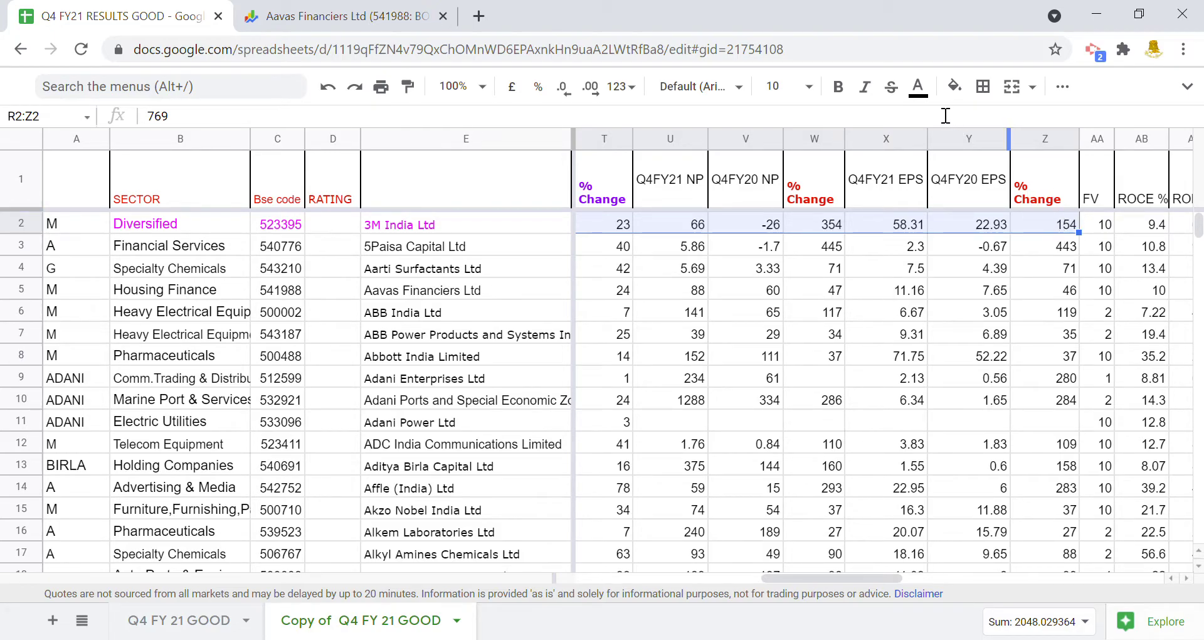
Step: Make 3M India's R2:Z2 sales, net profit and EPS figures blue
click(918, 89)
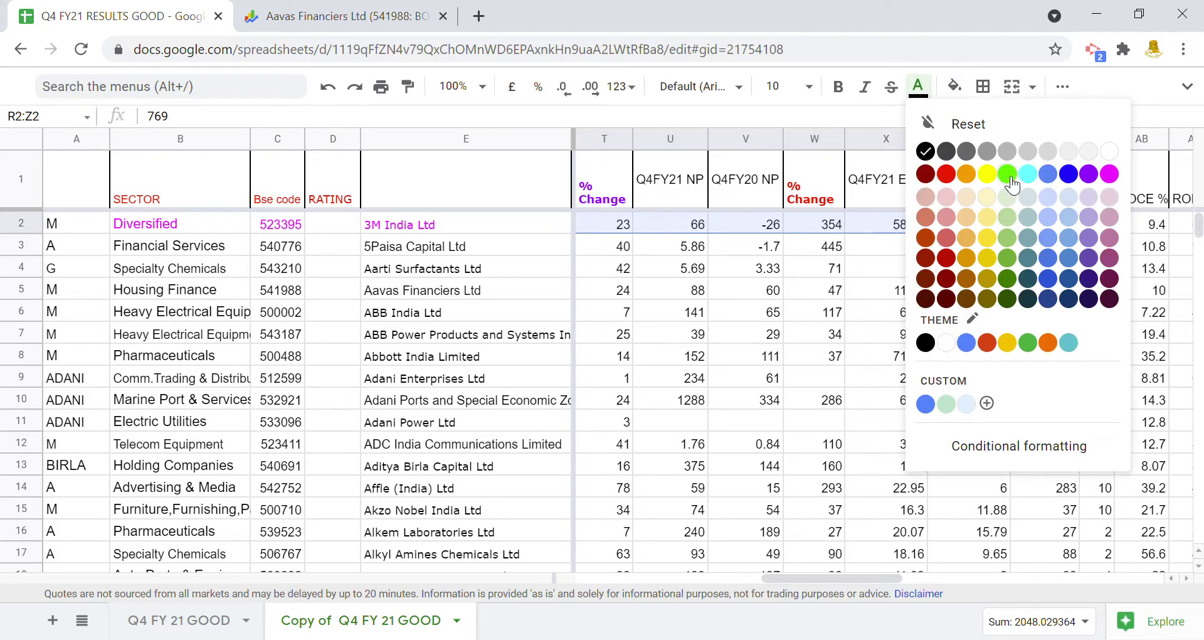
click(1048, 175)
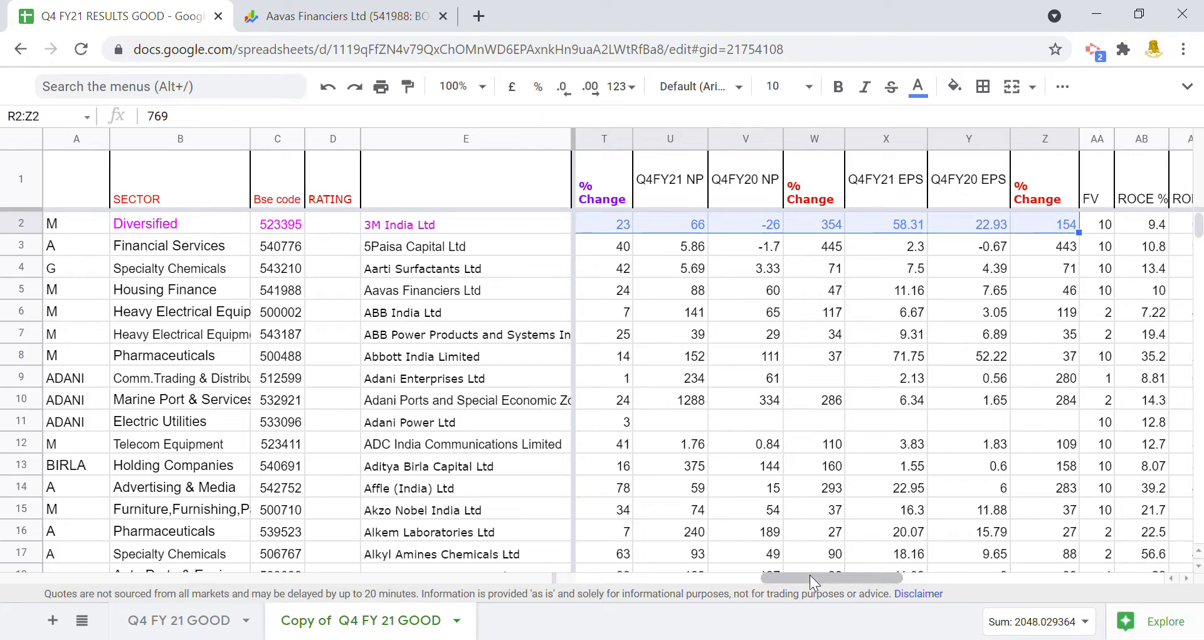
mouse_move(841, 576)
mouse_down()
mouse_move(900, 574)
mouse_move(965, 545)
mouse_up()
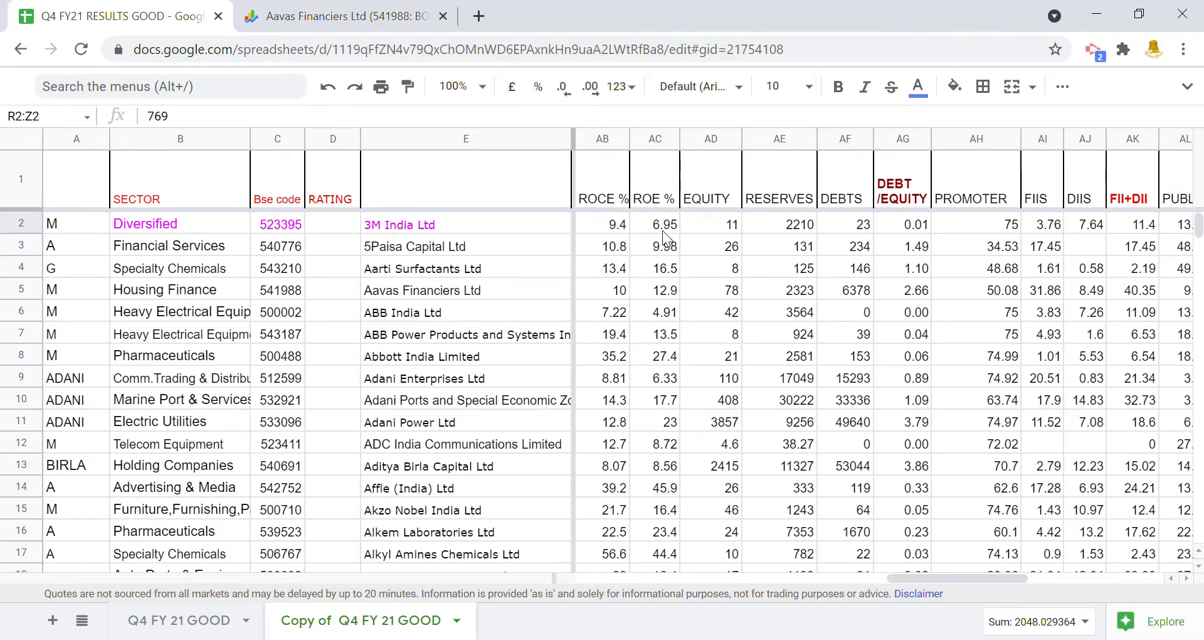
Step: Colour AD1:AG2, the EQUITY to DEBT/EQUITY headers and 3M India's values, green
click(714, 227)
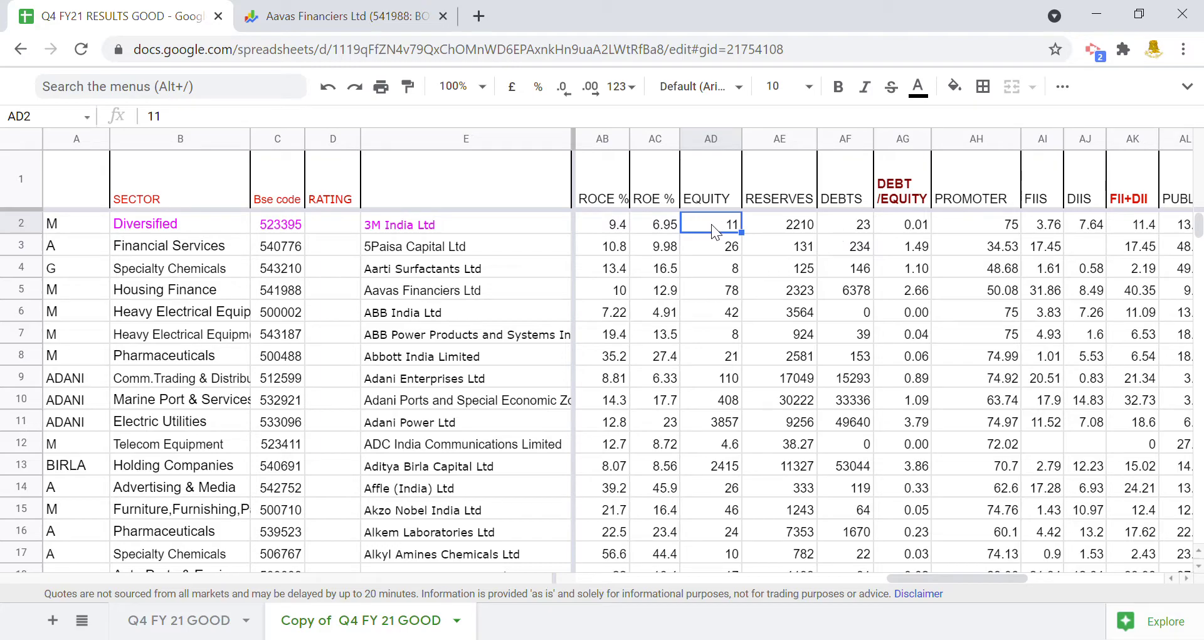
drag(721, 231, 878, 221)
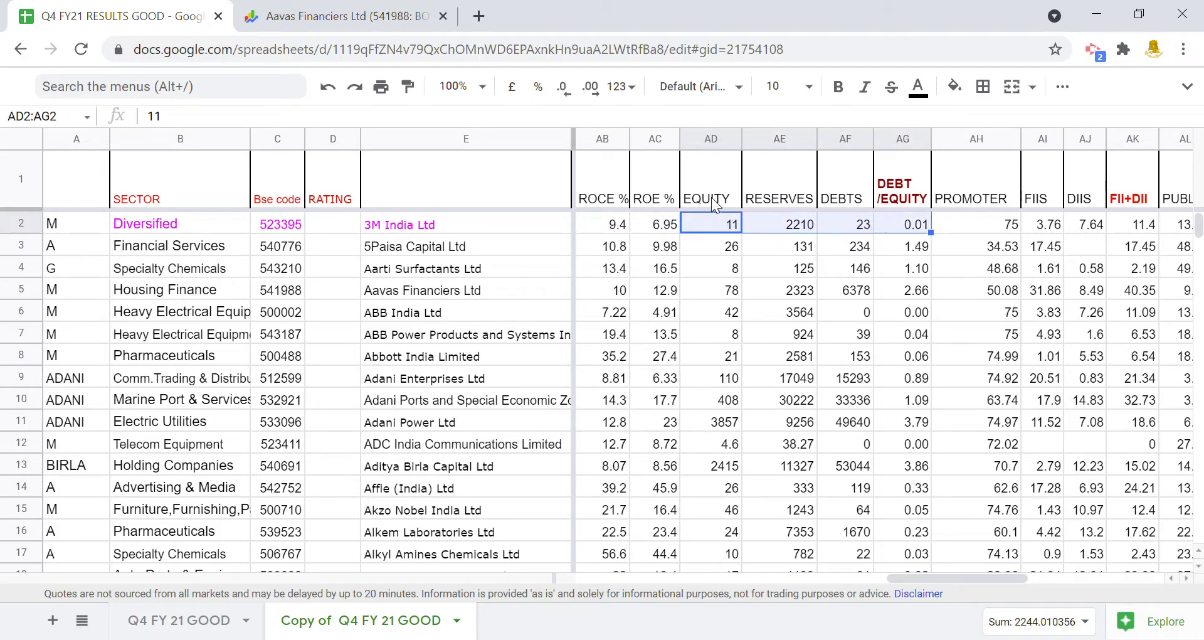
mouse_move(721, 195)
mouse_down()
mouse_move(734, 218)
mouse_move(897, 214)
mouse_up()
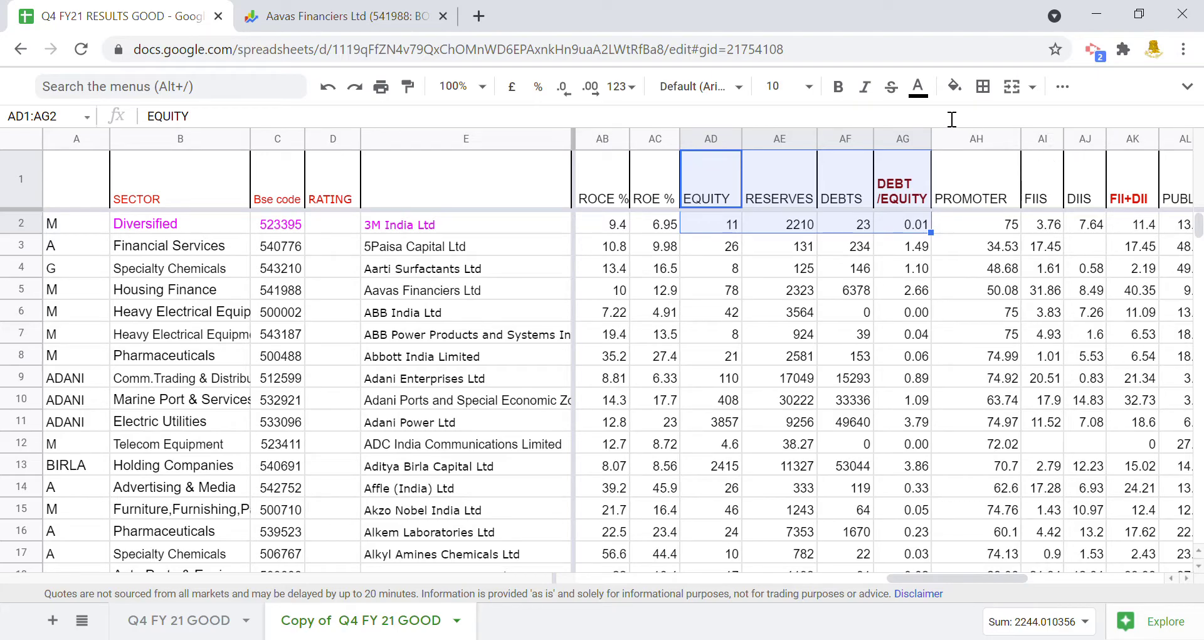
click(918, 88)
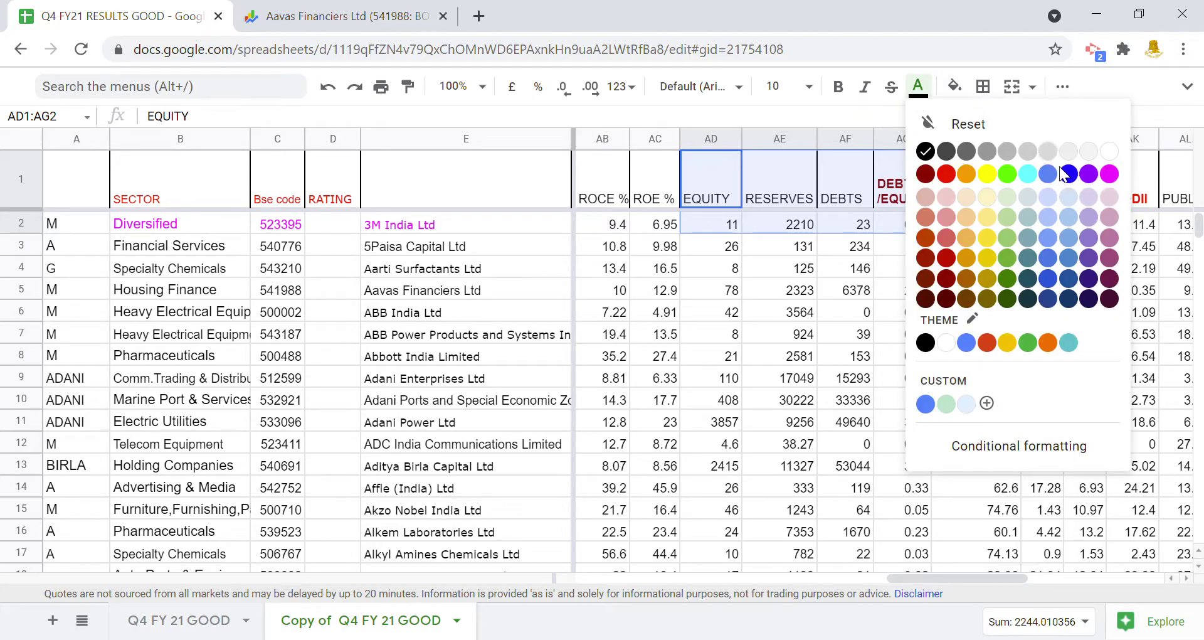
click(1028, 342)
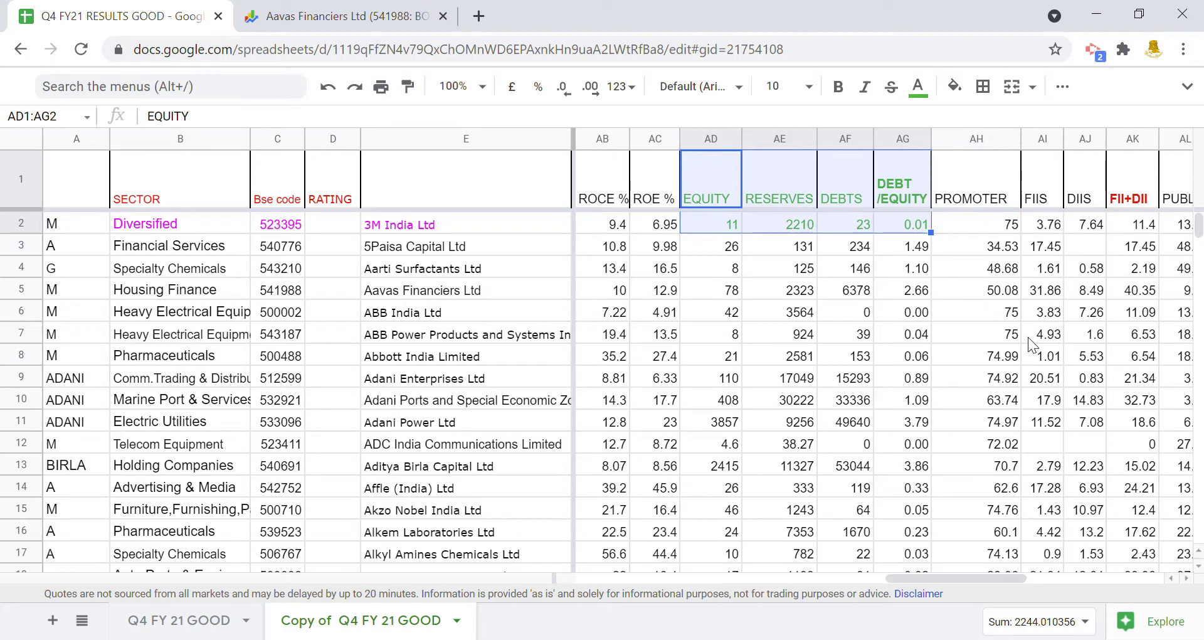
drag(977, 577, 1064, 558)
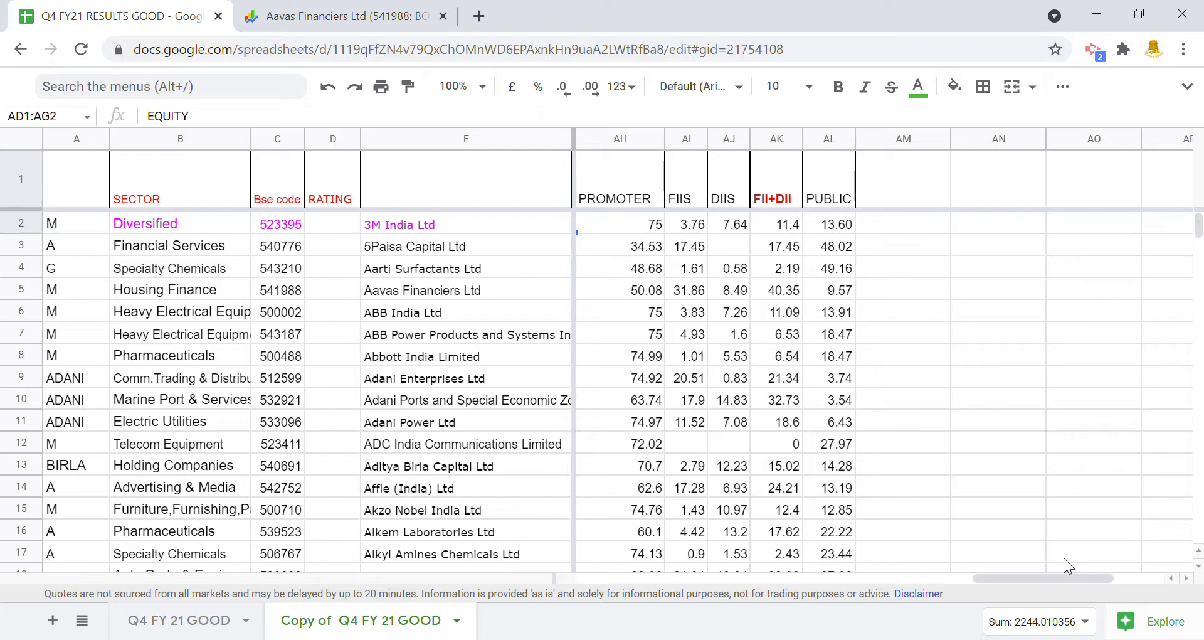
Step: Make AH1:AL2, the PROMOTER to PUBLIC headers and 3M India's values, bold blue
click(615, 228)
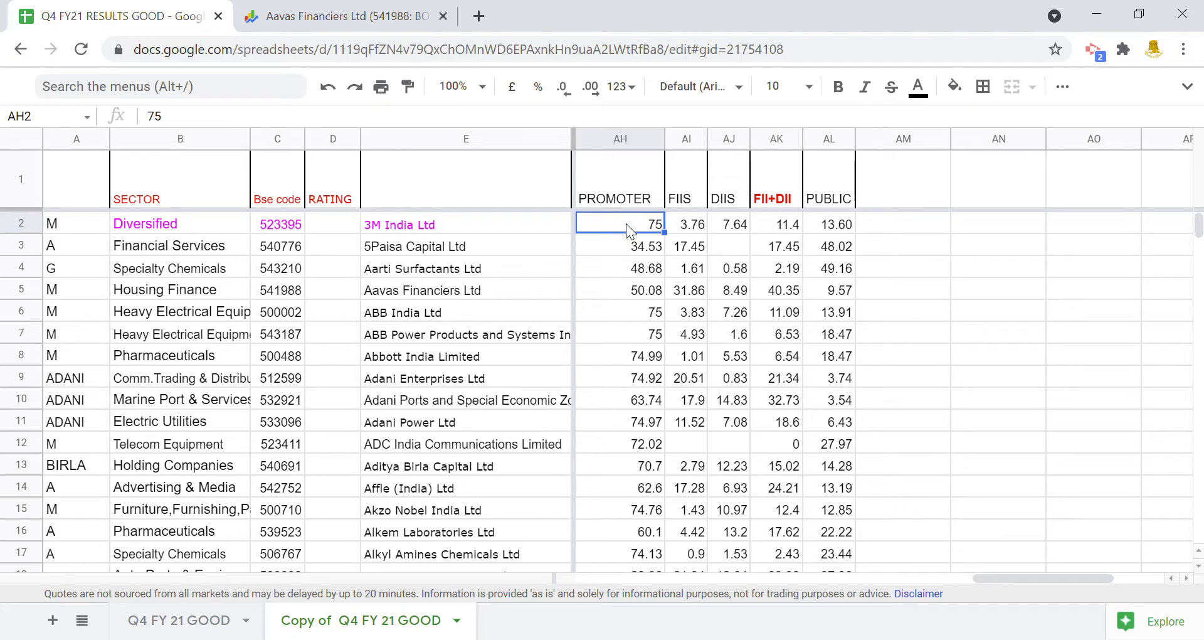
click(686, 230)
click(726, 230)
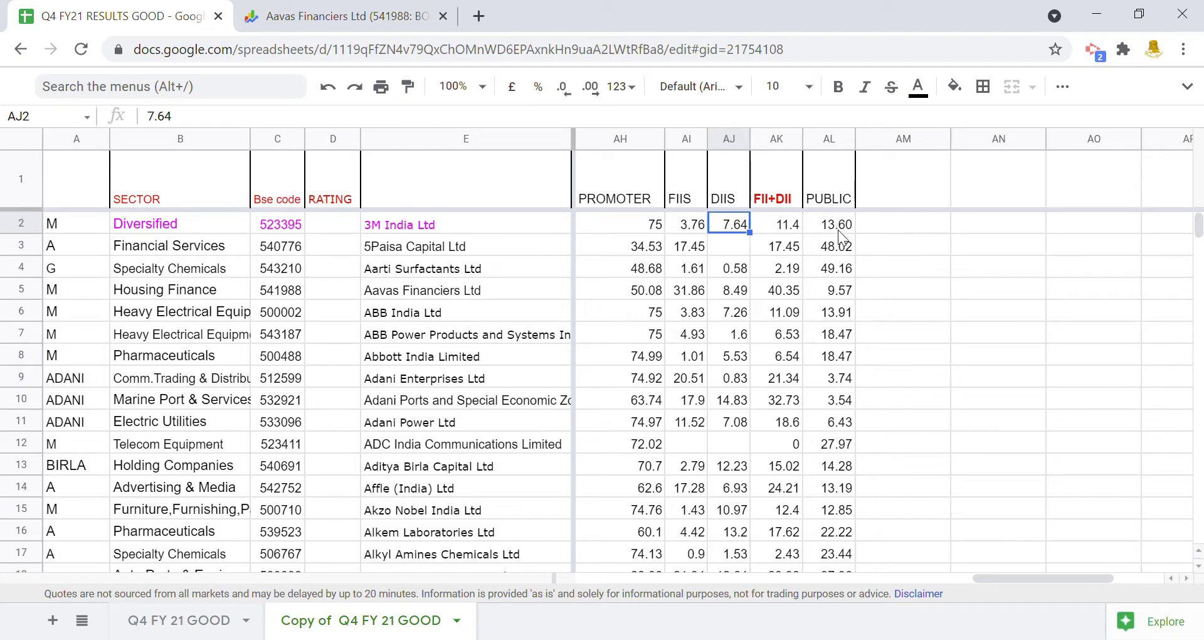
drag(601, 204, 845, 226)
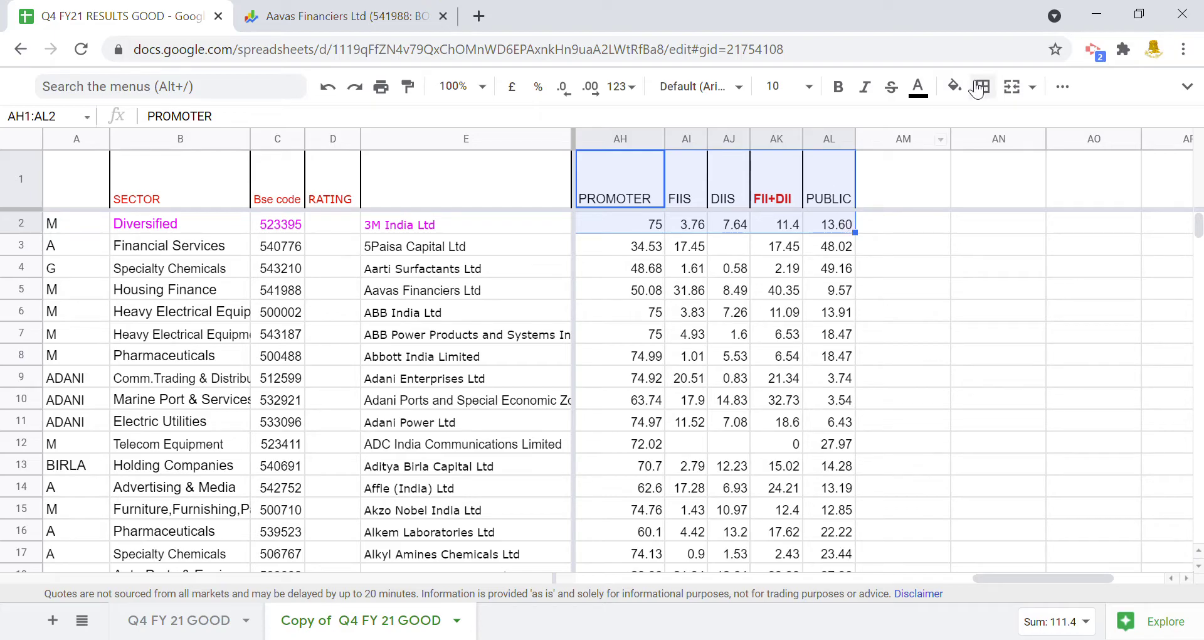
click(918, 88)
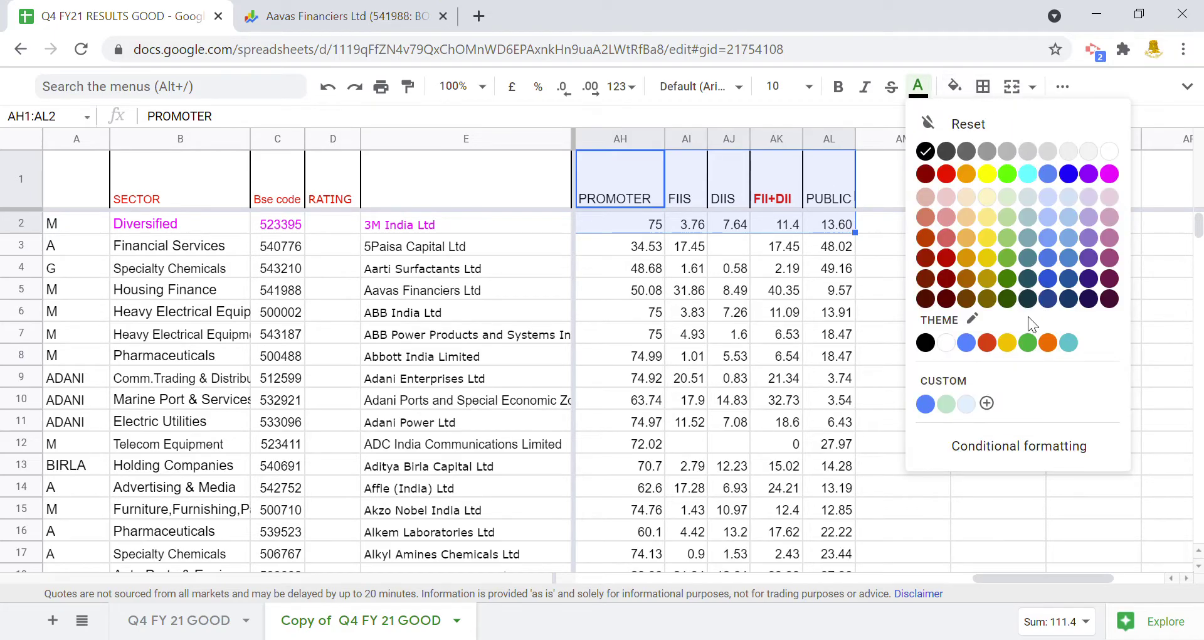
click(966, 342)
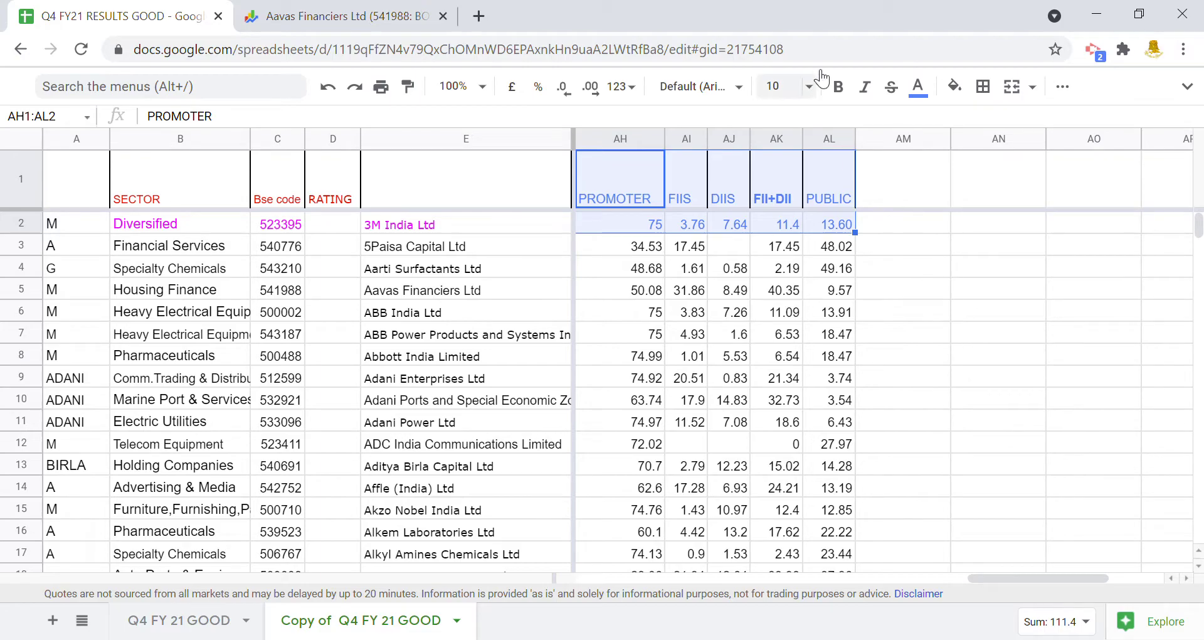
key(ctrl+b)
click(1002, 305)
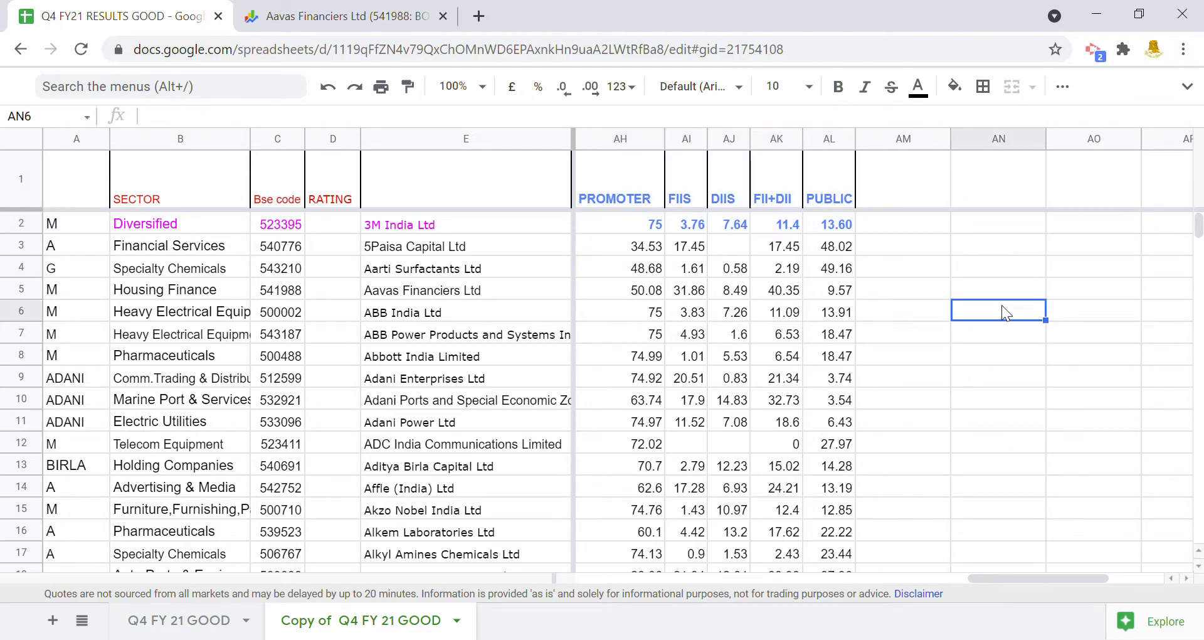
click(844, 224)
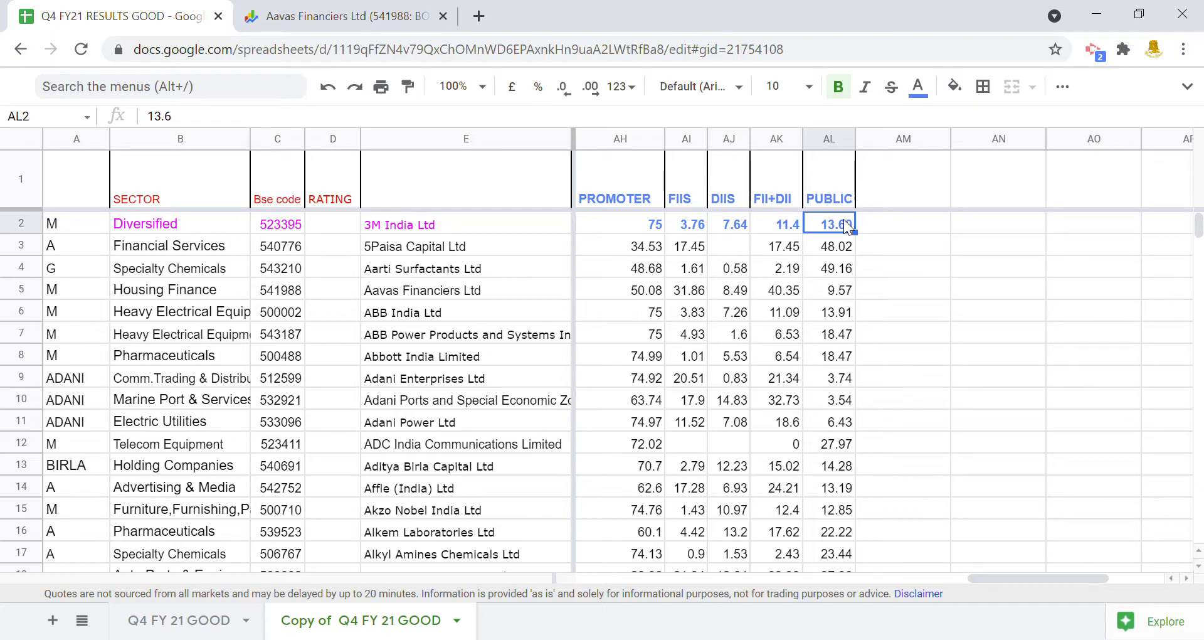
Step: Scroll back to columns A–Q and select 3M India Ltd's name cell E2
drag(1010, 578, 537, 635)
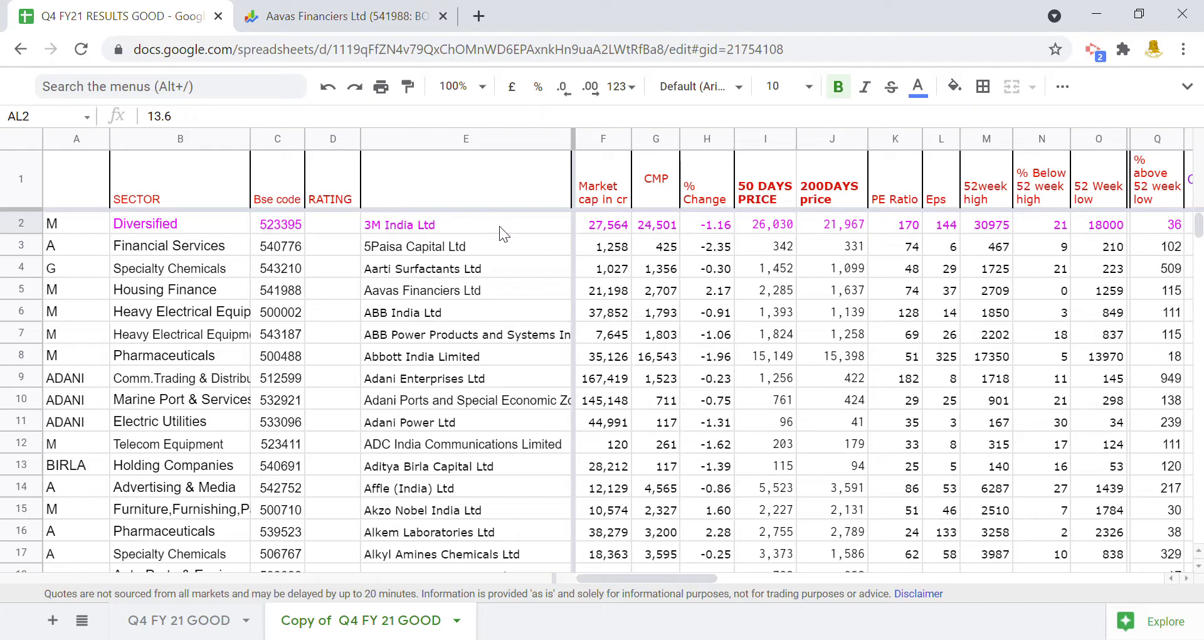
click(499, 225)
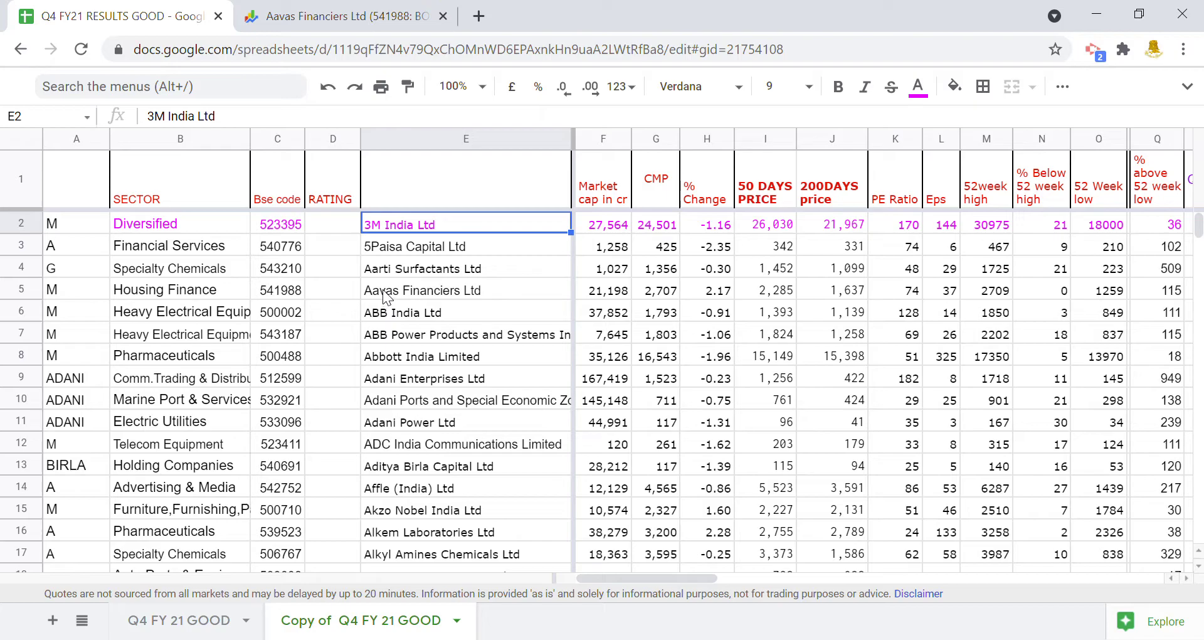
Step: Turn Aavas Financiers Ltd's row 5 text red from B5 through Q5
click(387, 297)
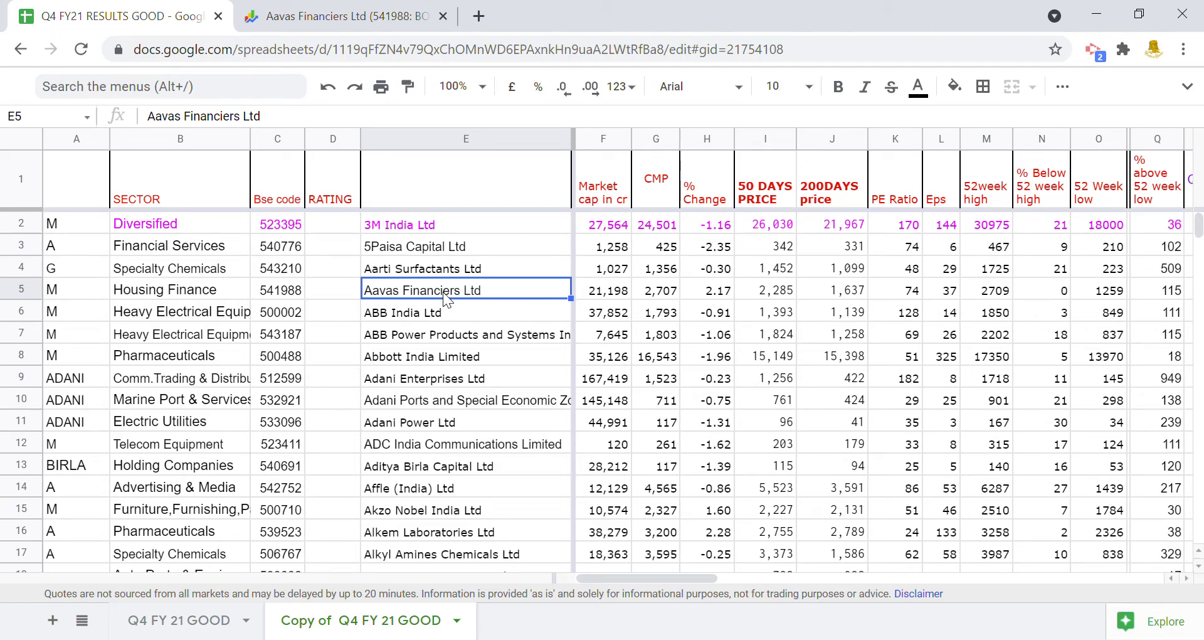
mouse_move(130, 294)
mouse_down()
mouse_move(317, 303)
mouse_move(1168, 289)
mouse_up()
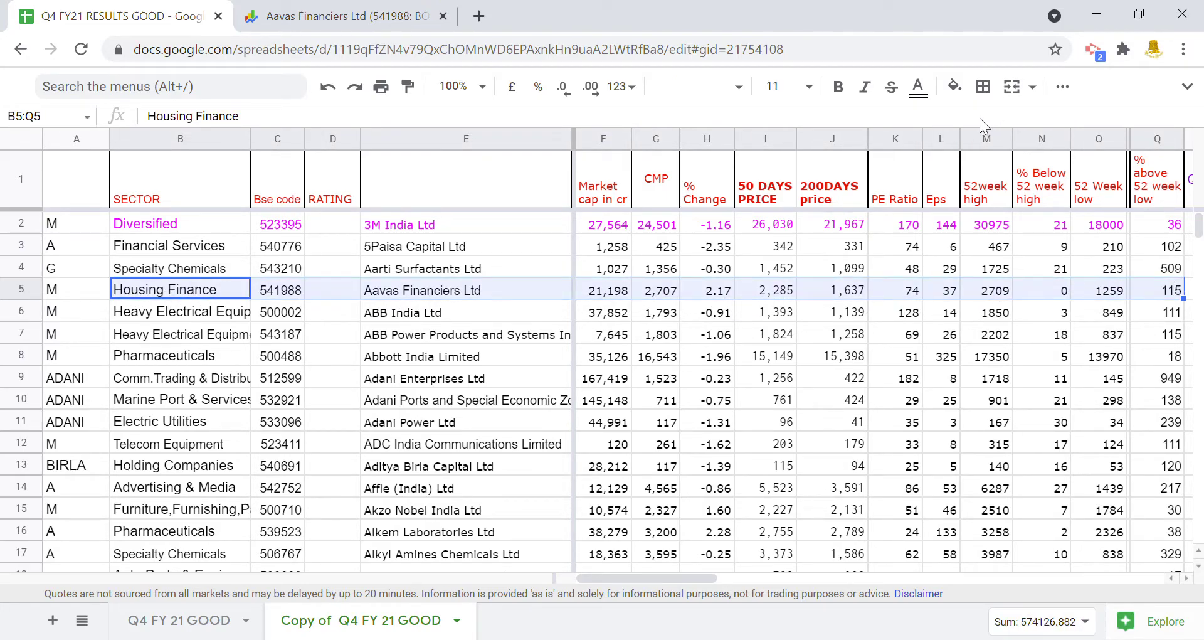
click(917, 86)
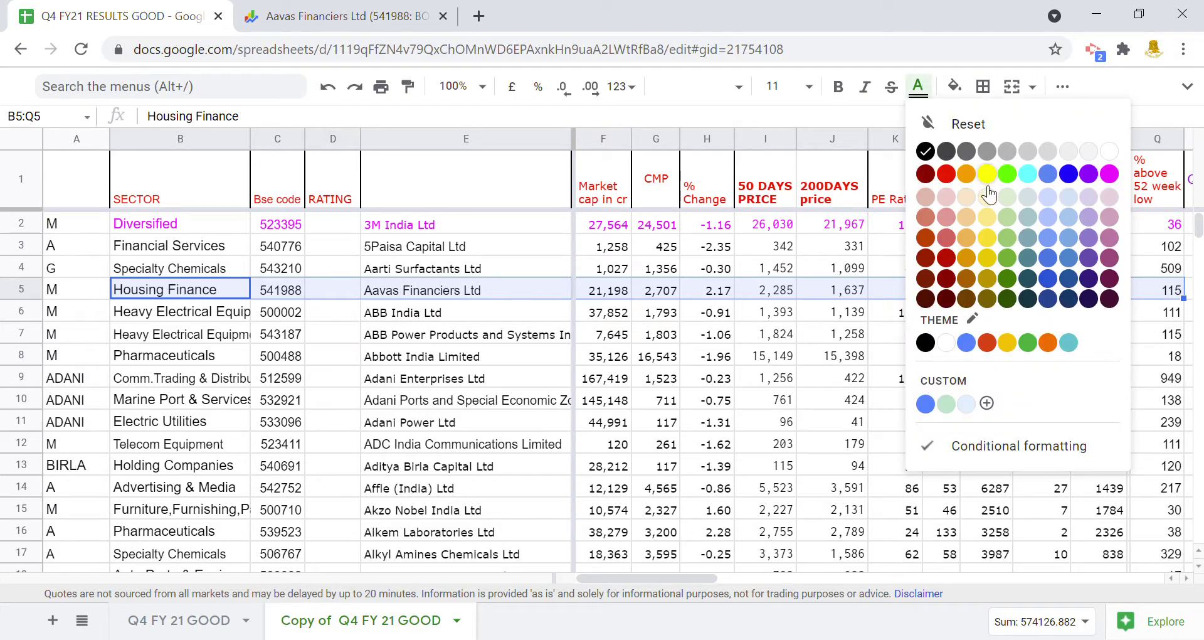
click(945, 174)
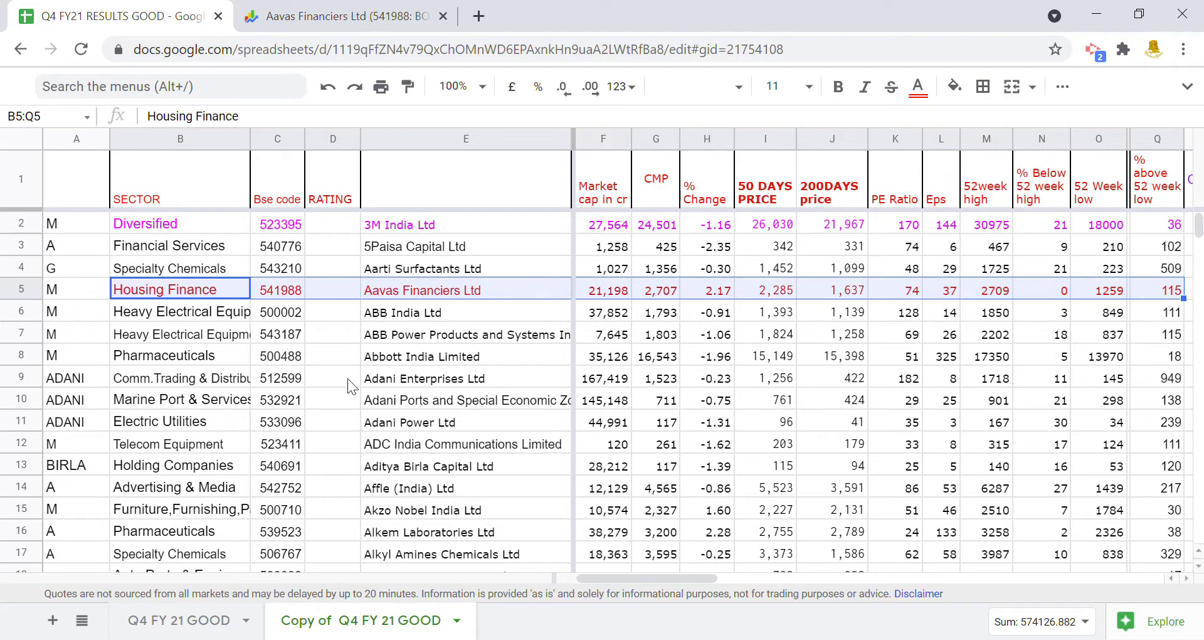
click(524, 246)
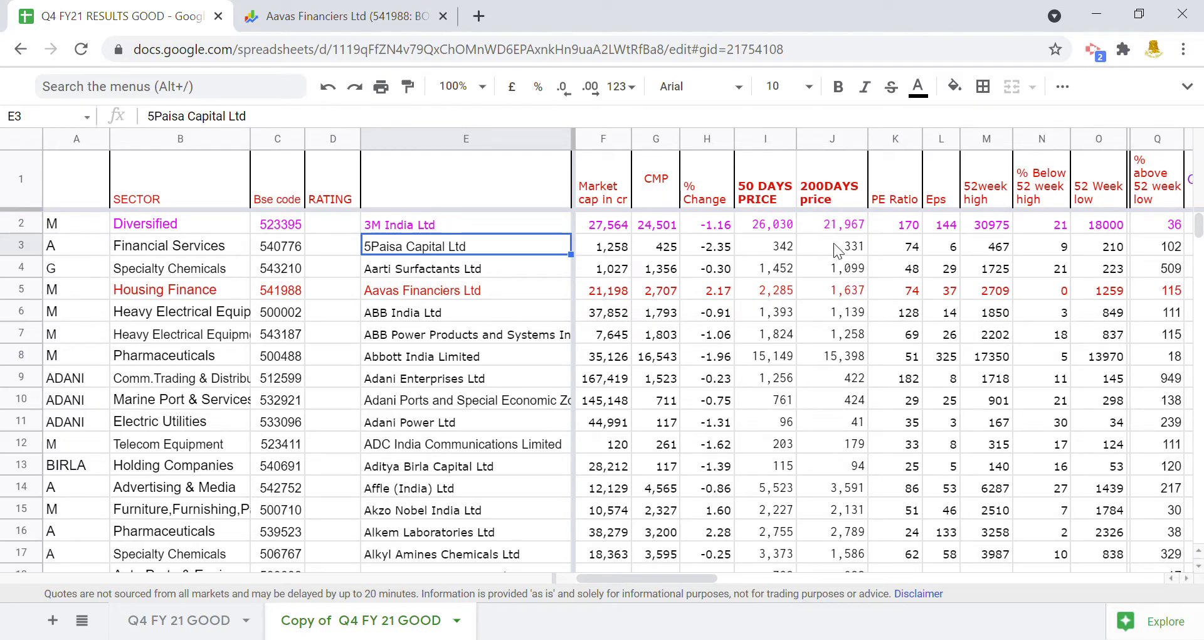
Step: Append 'AVG' to headers J1 and I1, giving 200DAYS price AVG and 50 DAYS PRICE AVG
click(825, 196)
click(252, 129)
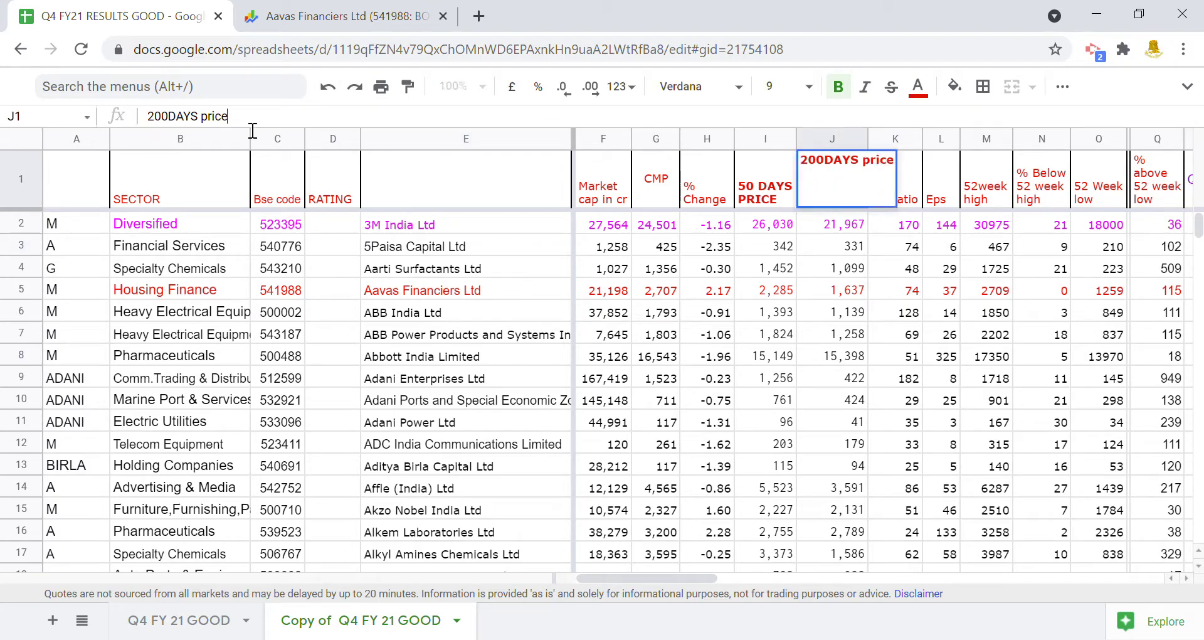
text( AV)
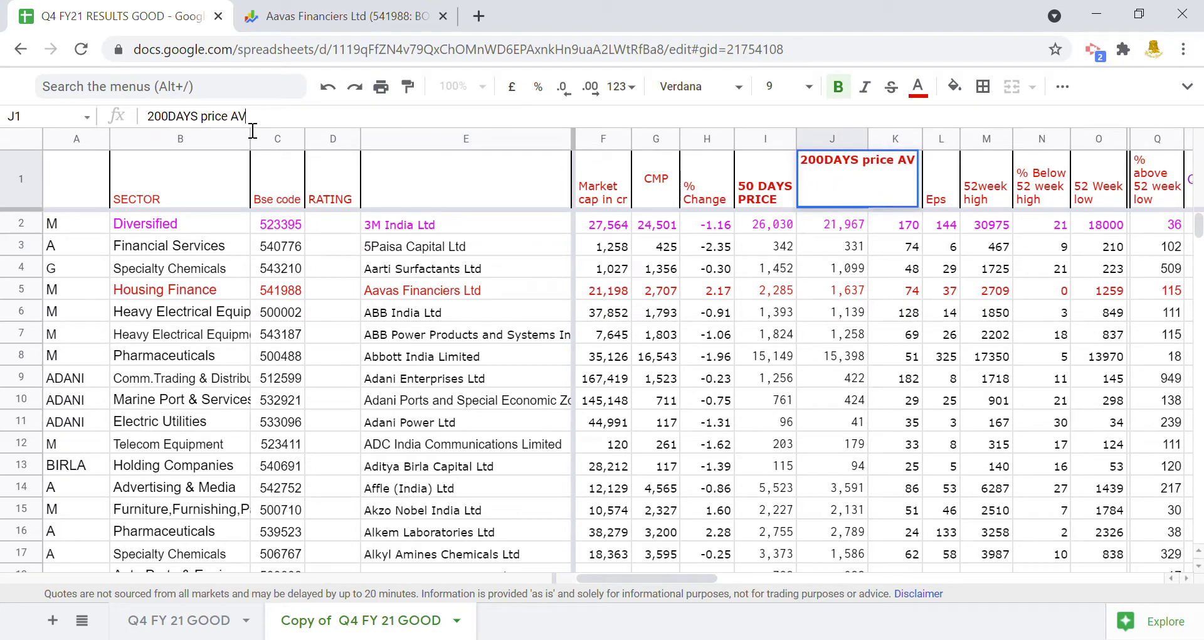
text(G)
key(Return)
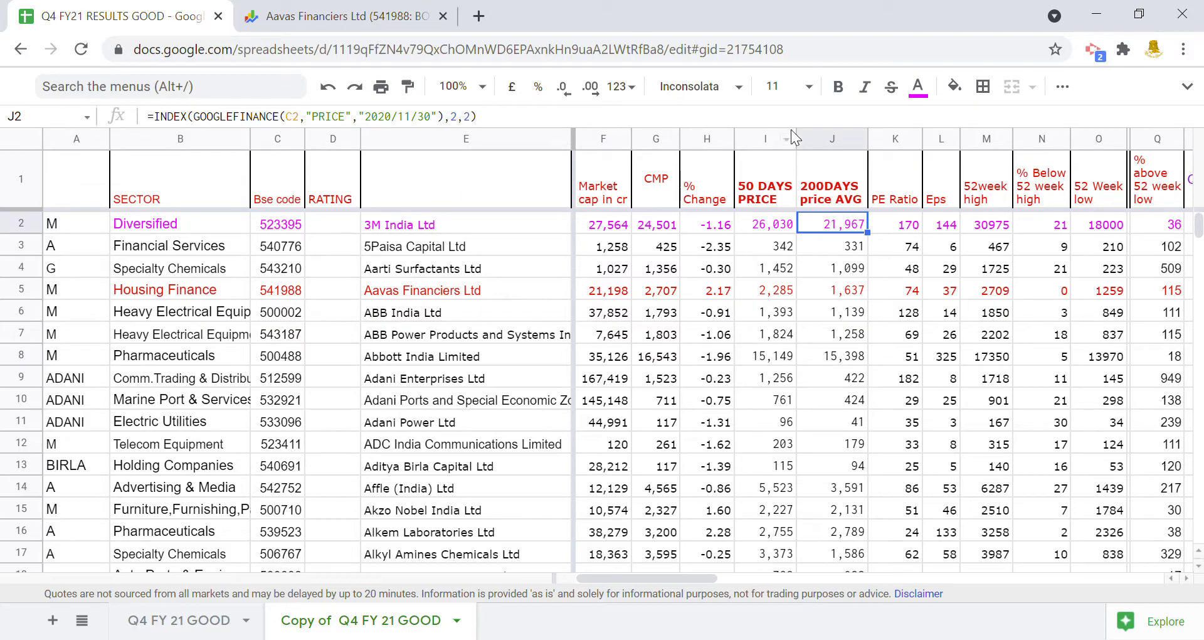
click(770, 197)
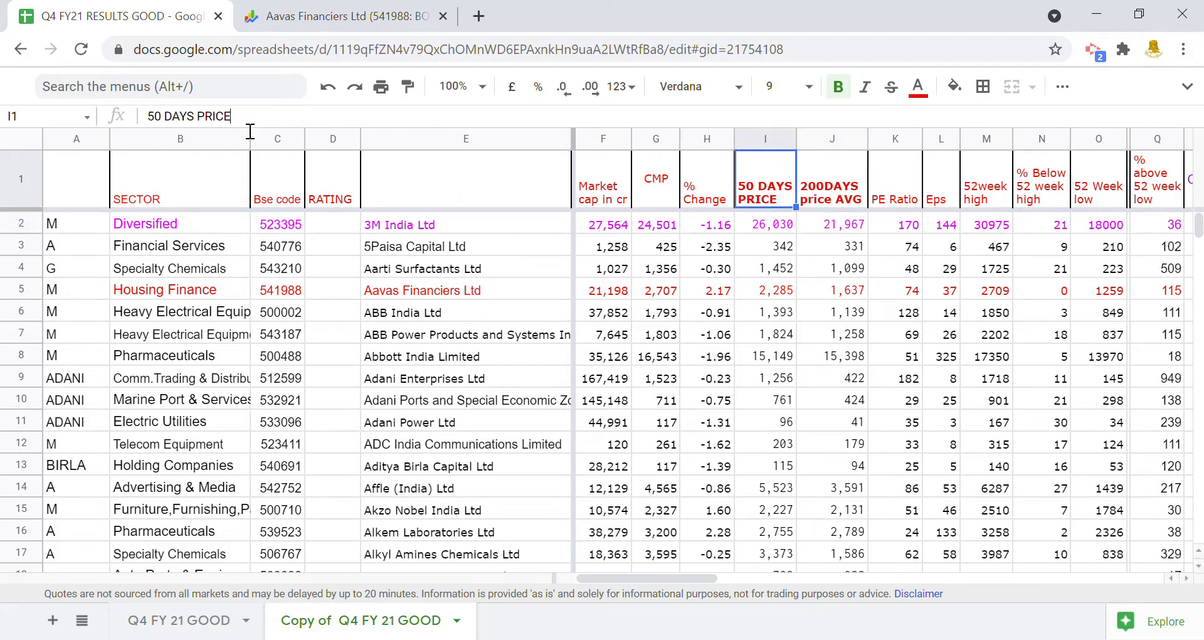
click(250, 131)
text(AV)
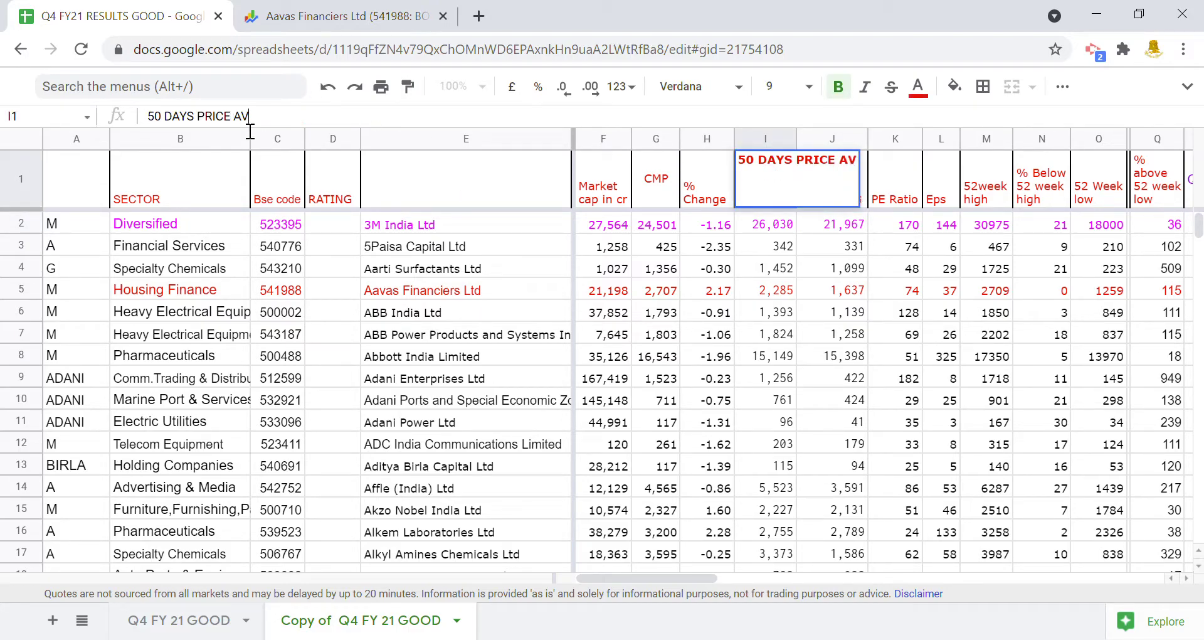
text(G)
key(Return)
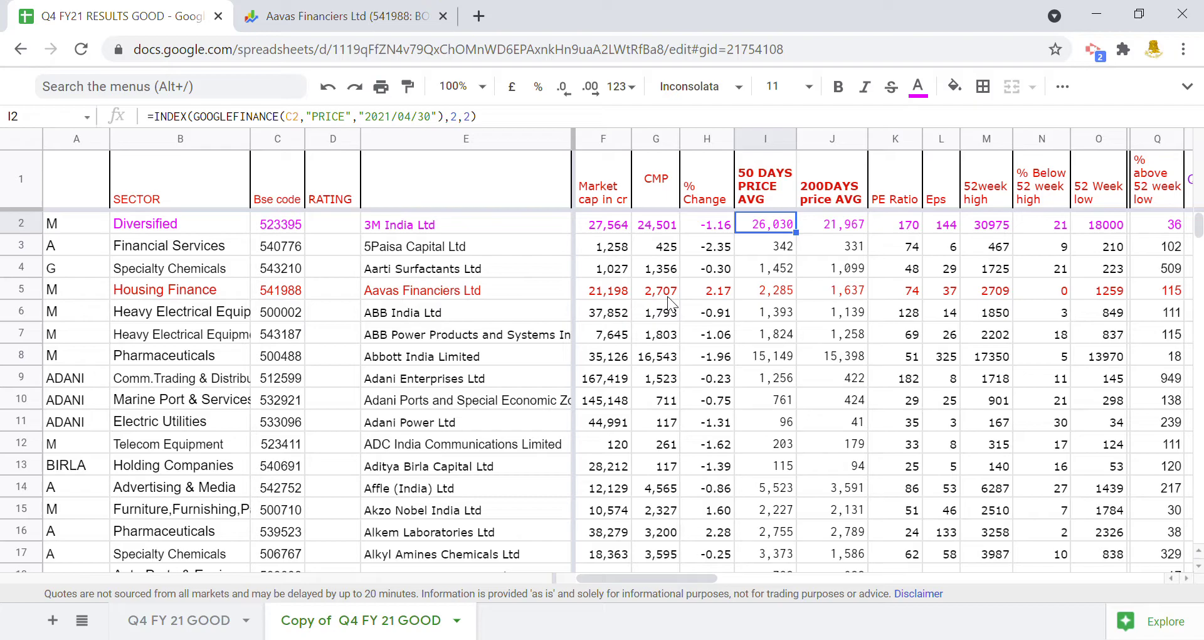
click(855, 195)
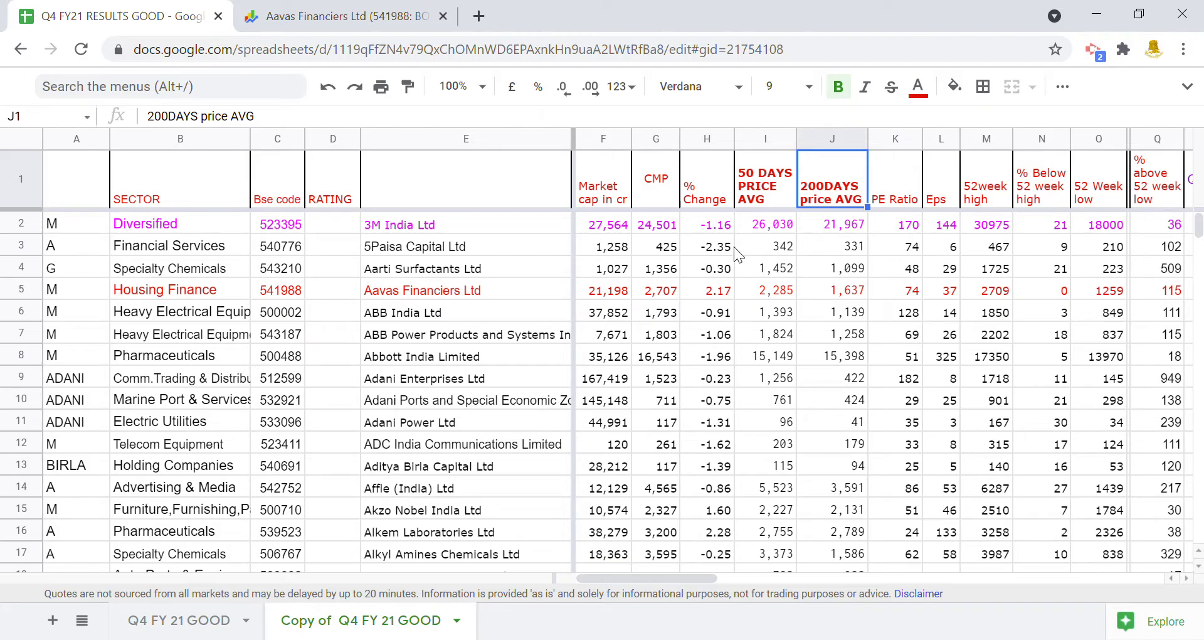
click(994, 291)
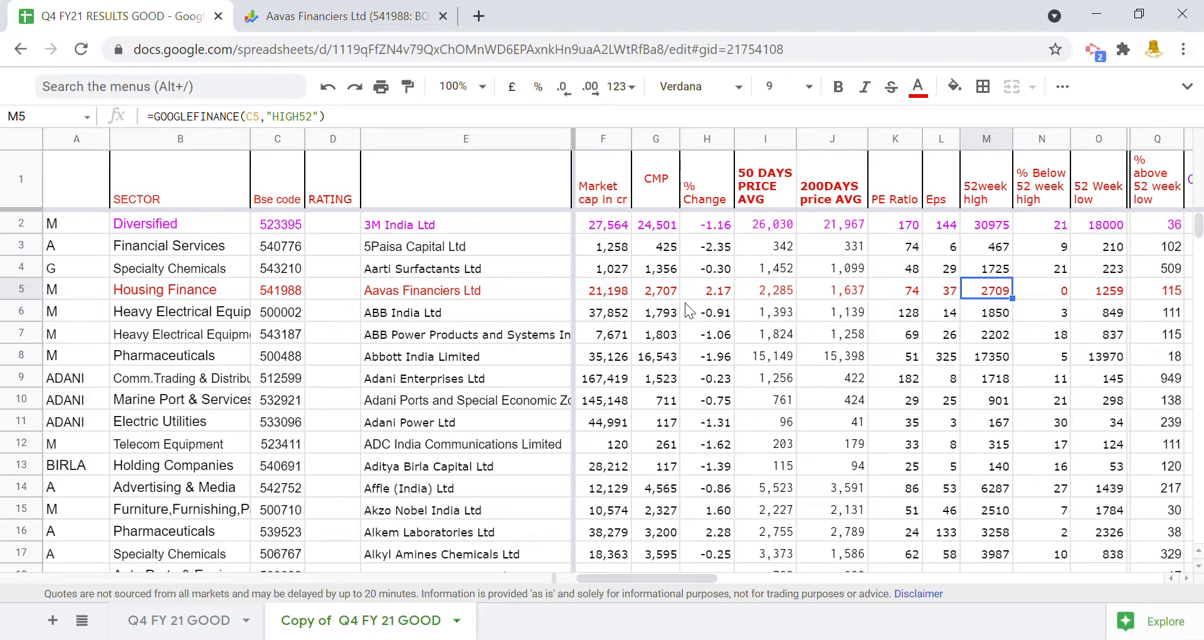
click(673, 298)
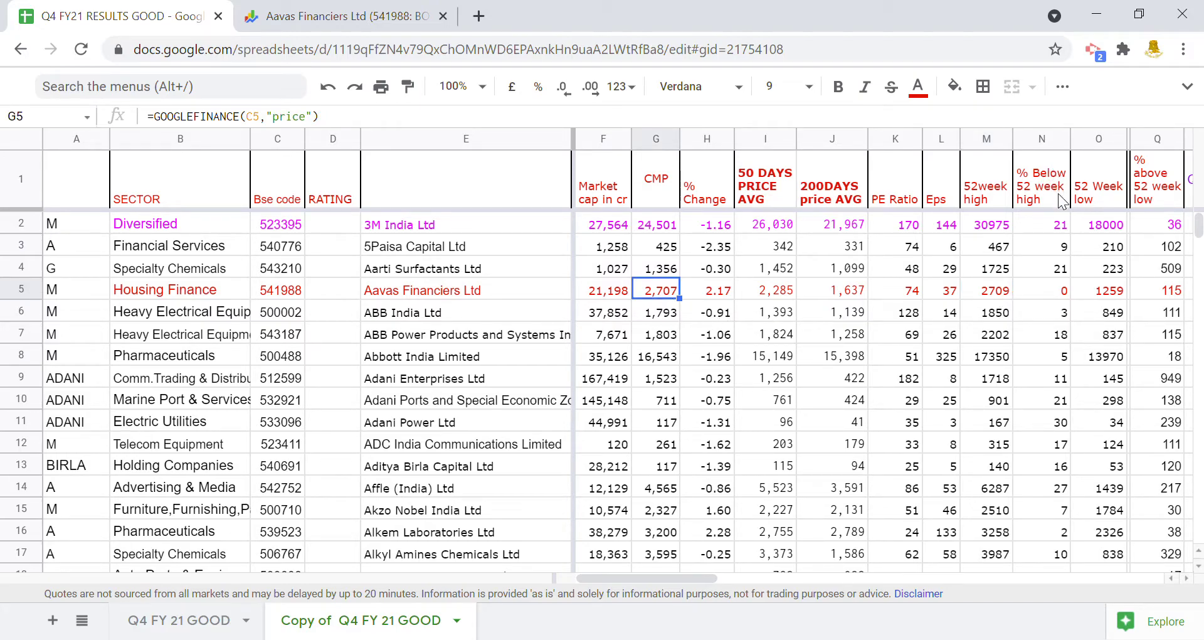
click(1056, 296)
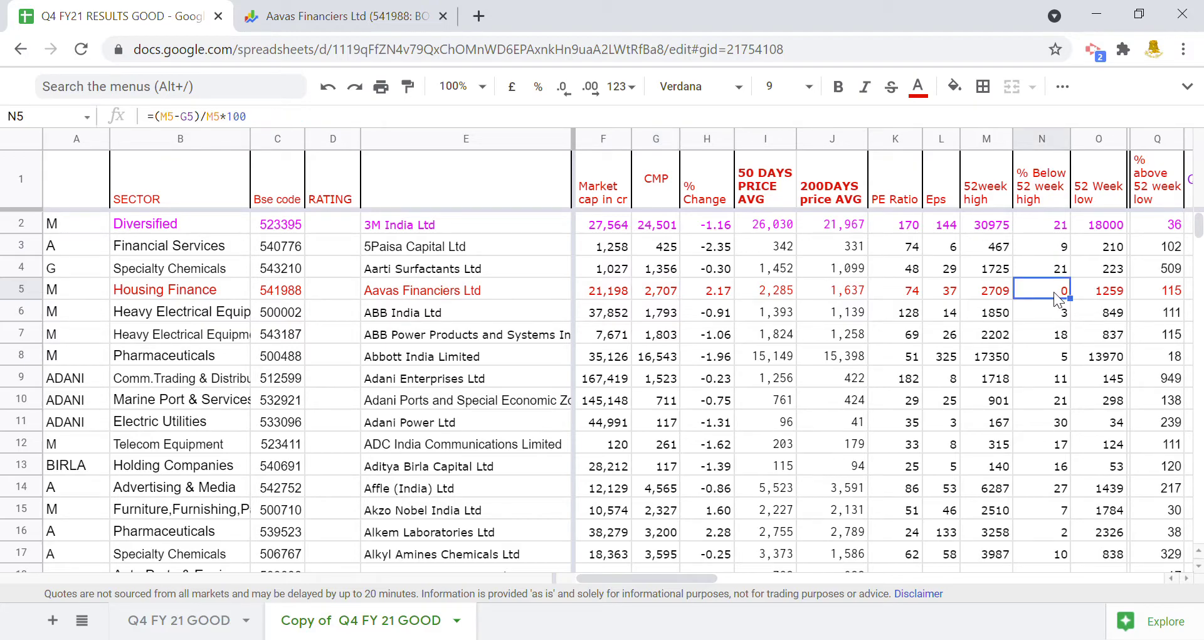
click(1091, 191)
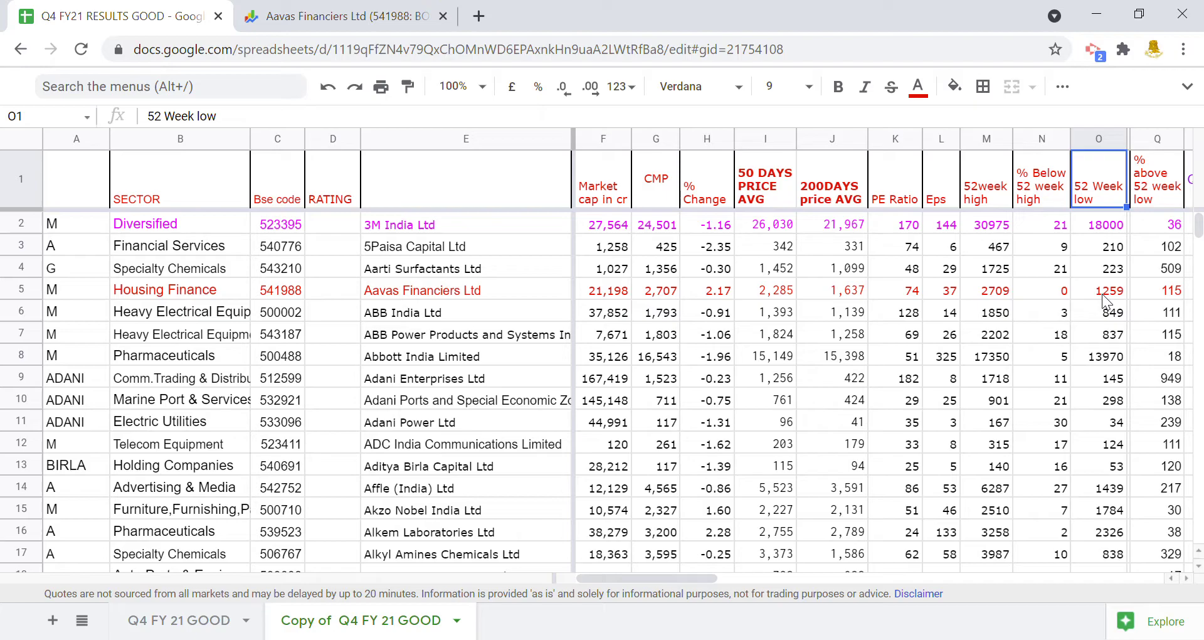
click(1165, 299)
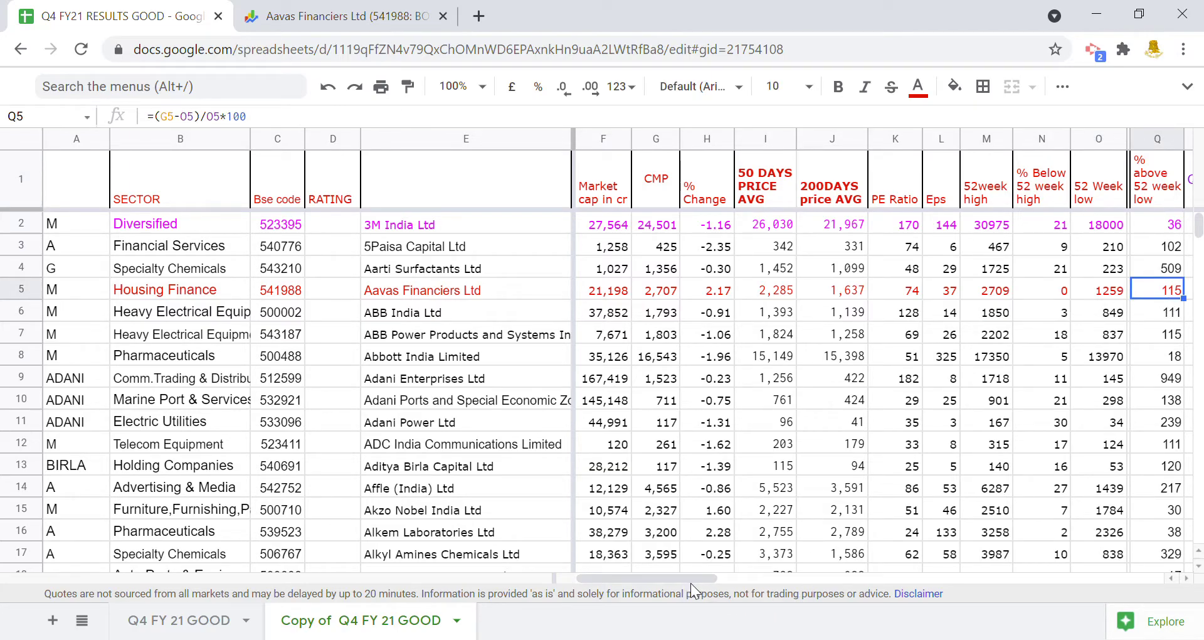
Step: Colour Aavas Financiers' R5:Z5 sales, net profit, EPS and % change figures dark red
drag(702, 590, 763, 570)
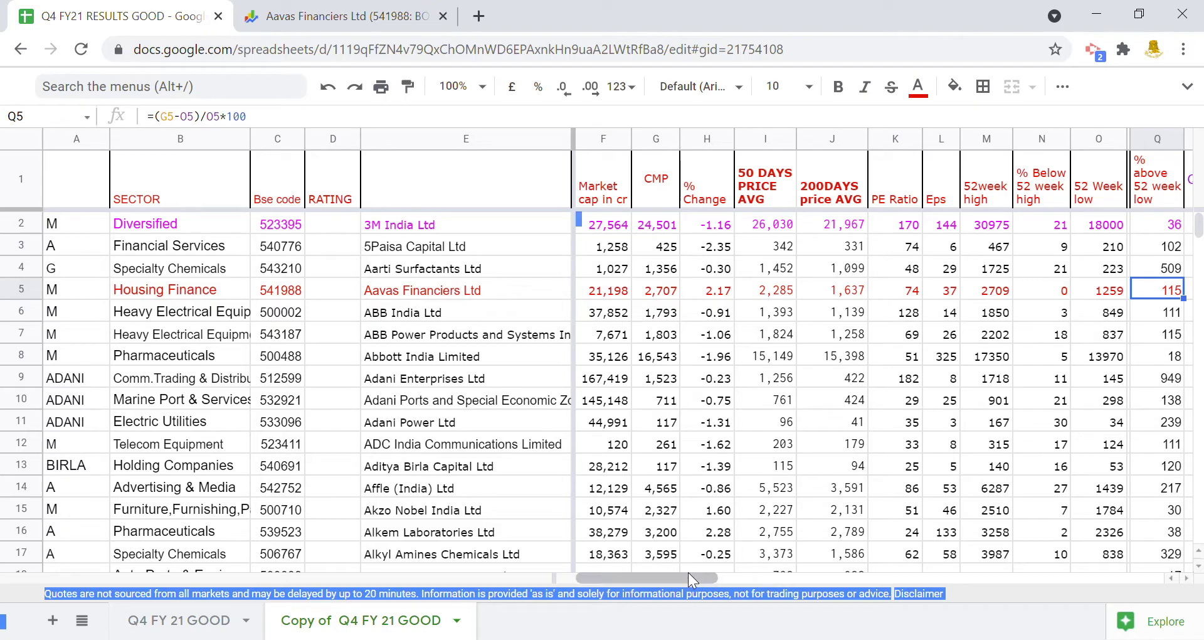
mouse_move(688, 574)
mouse_down()
mouse_move(746, 574)
mouse_move(844, 548)
mouse_up()
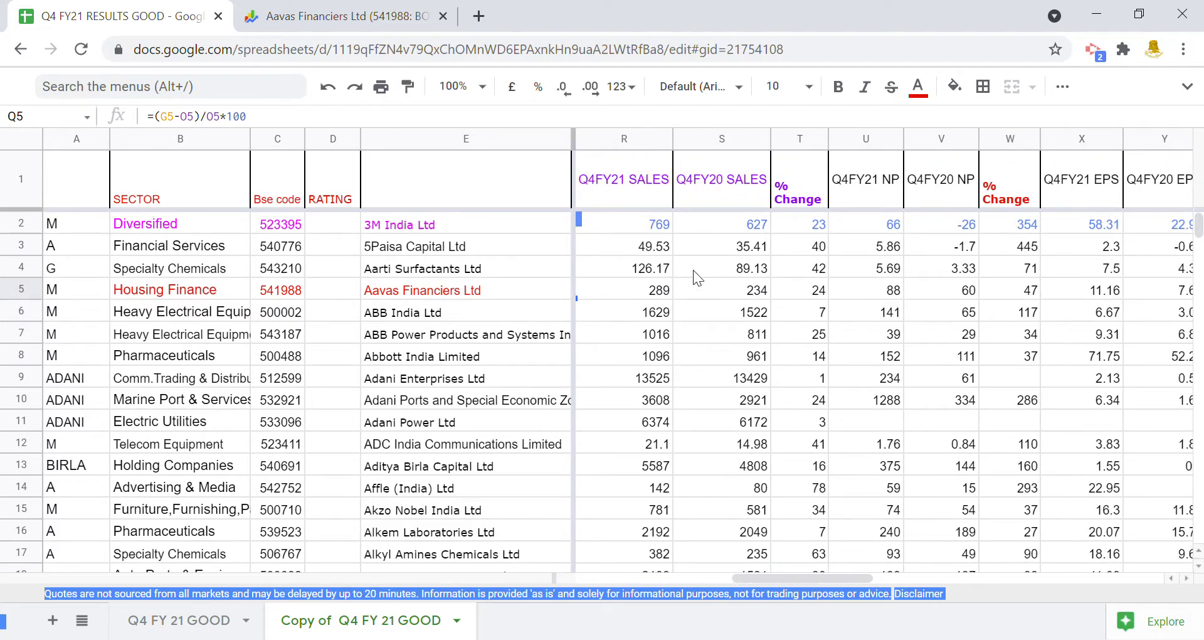
mouse_move(607, 284)
mouse_down()
mouse_move(919, 269)
mouse_move(1184, 292)
mouse_up()
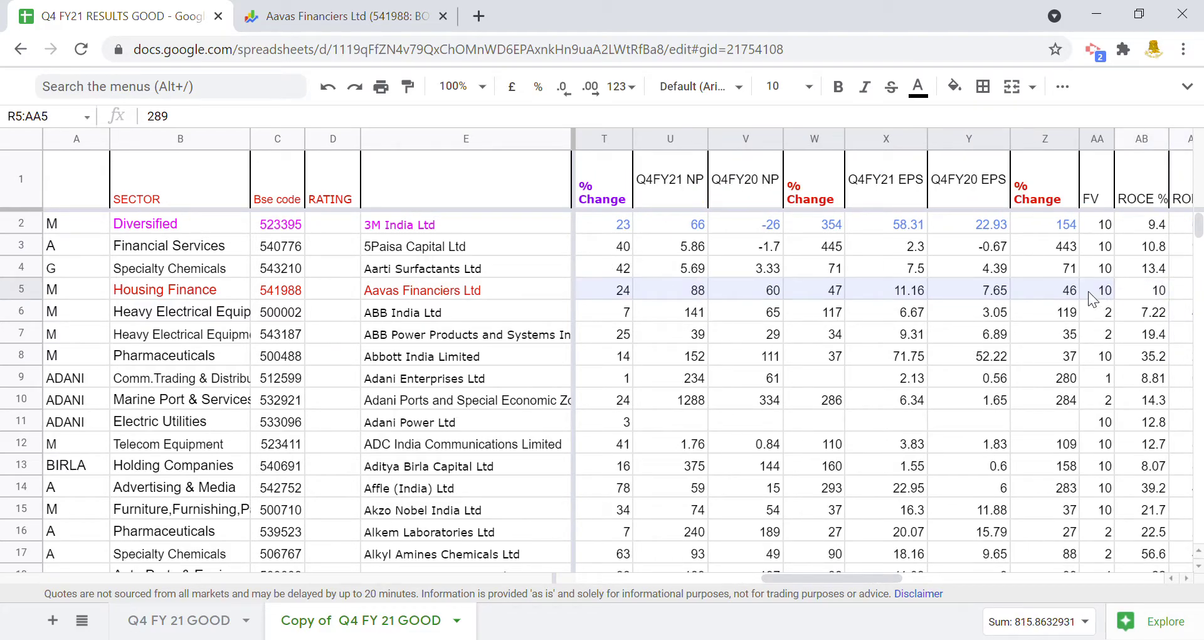
drag(1184, 293, 1075, 300)
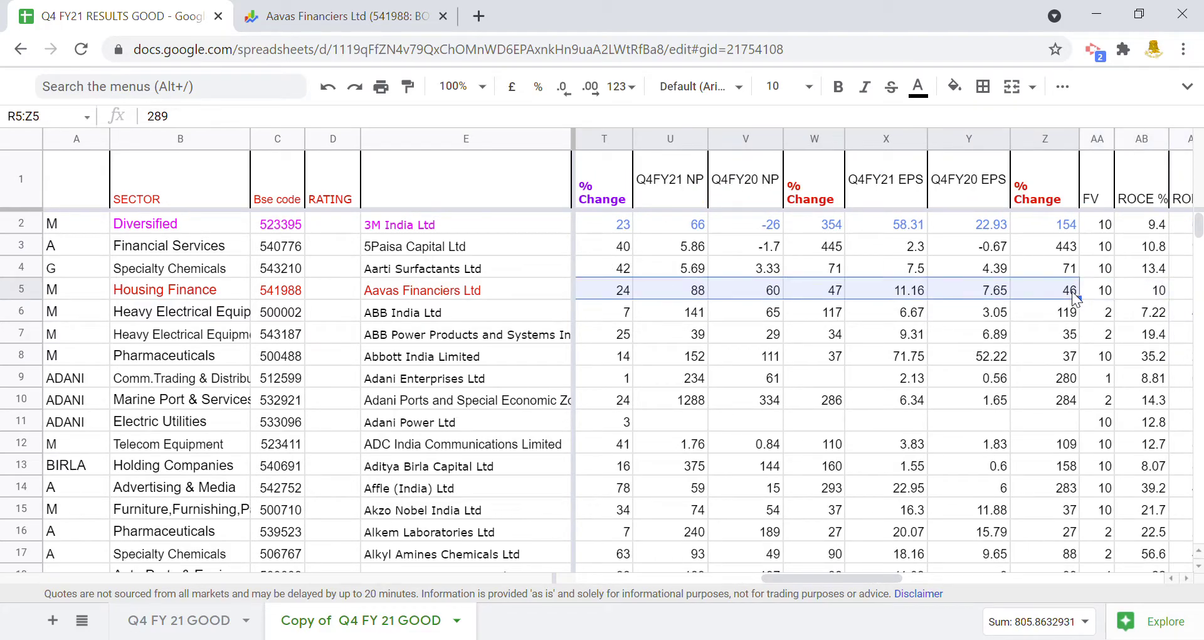
click(918, 85)
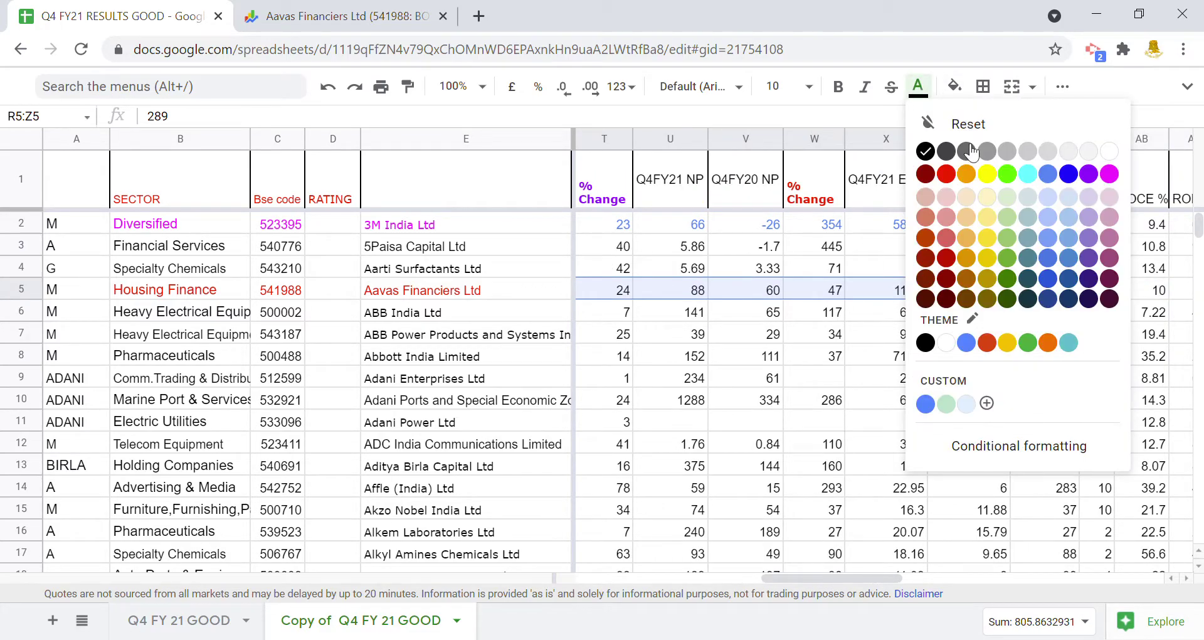
click(926, 174)
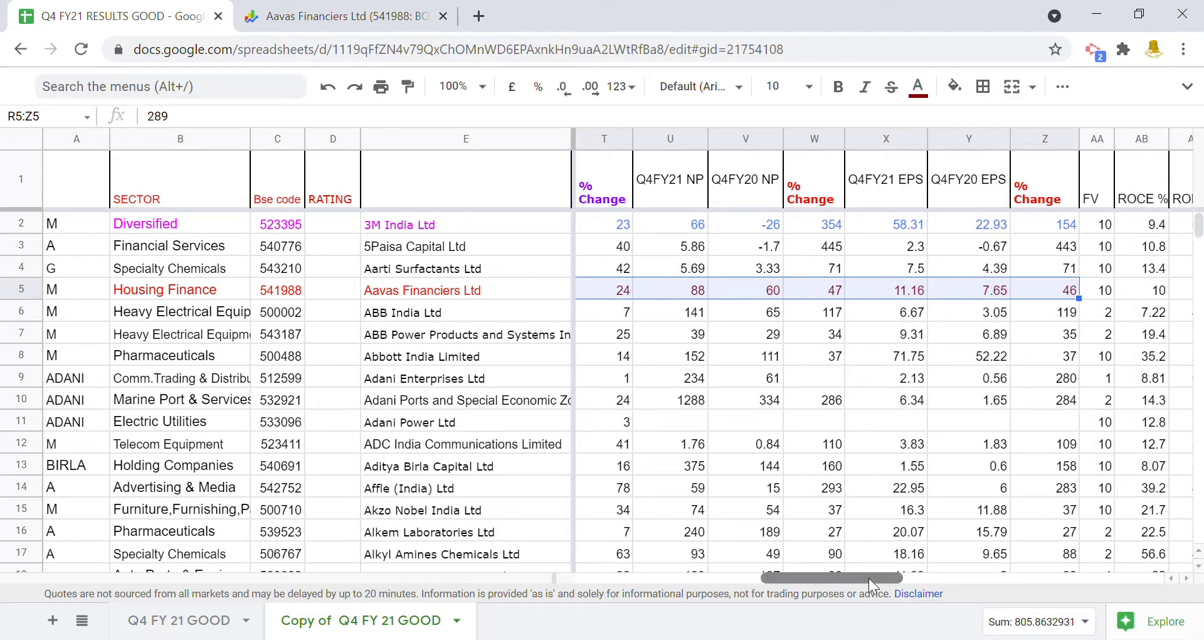
drag(868, 578, 839, 578)
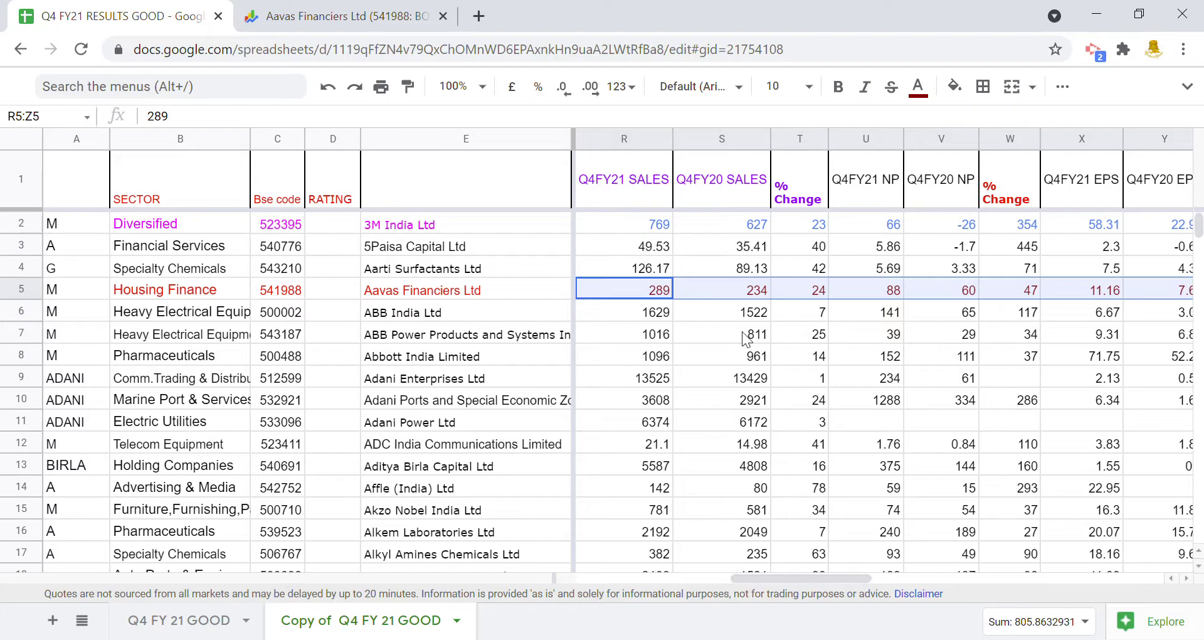
click(635, 291)
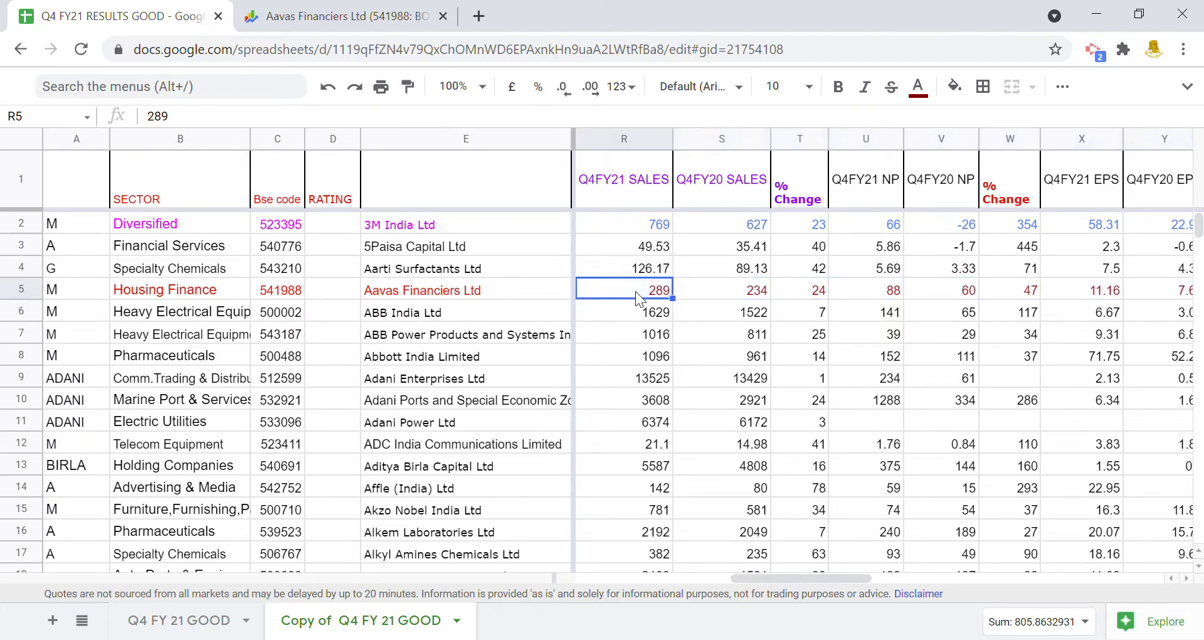
click(714, 286)
click(803, 300)
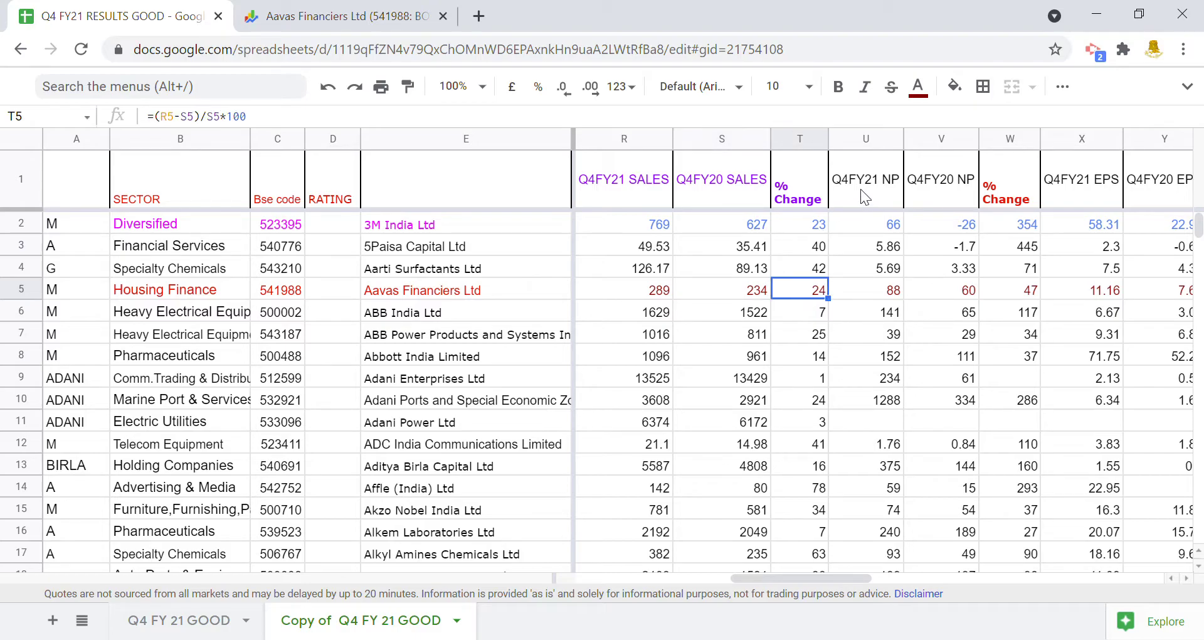
click(872, 292)
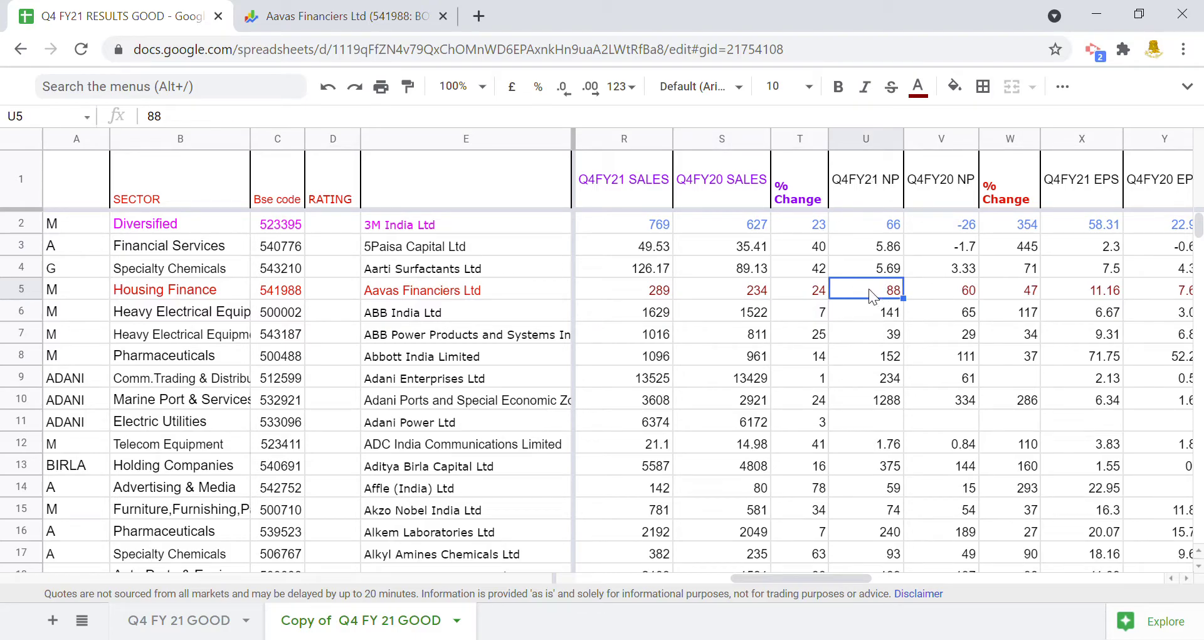
click(945, 290)
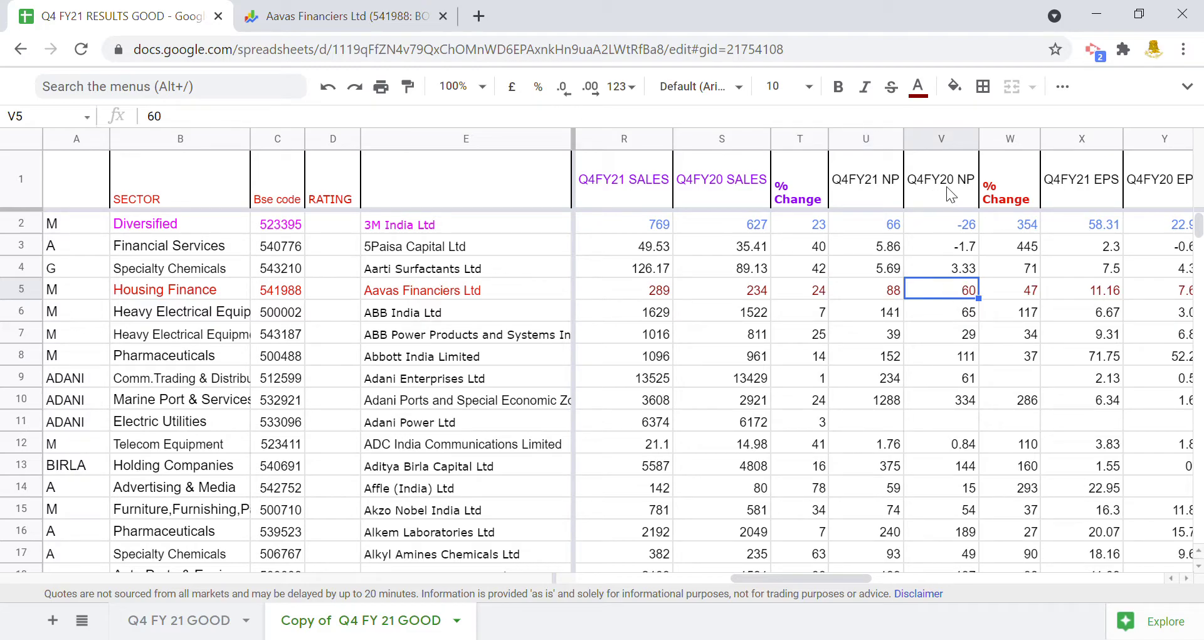
click(1024, 289)
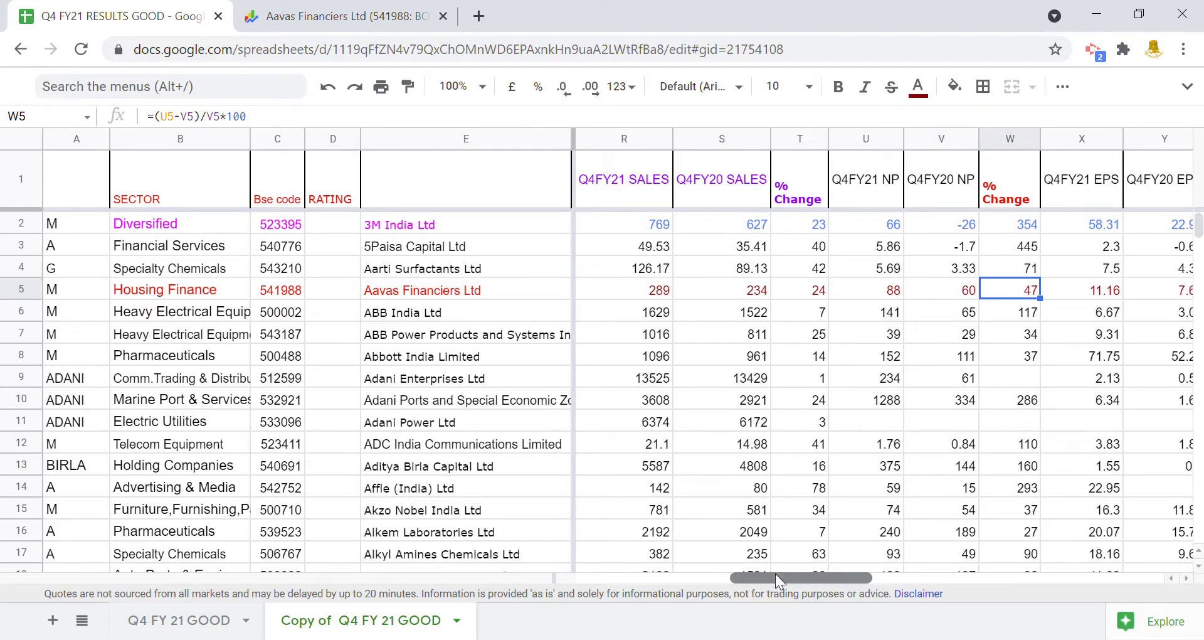
drag(777, 574, 895, 566)
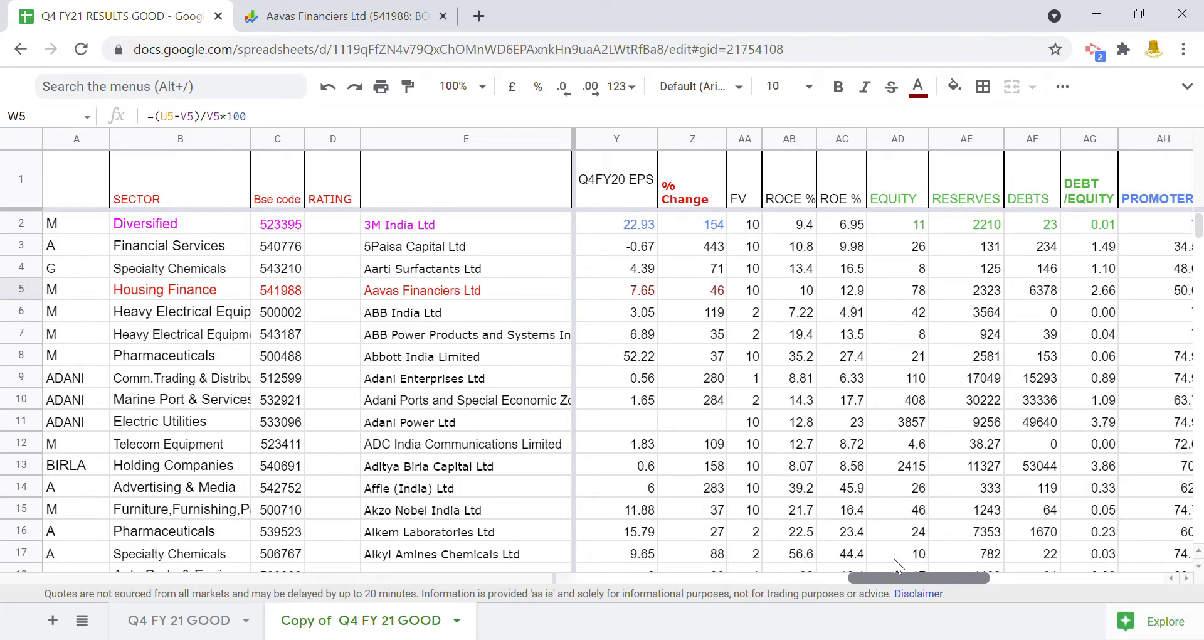
click(756, 289)
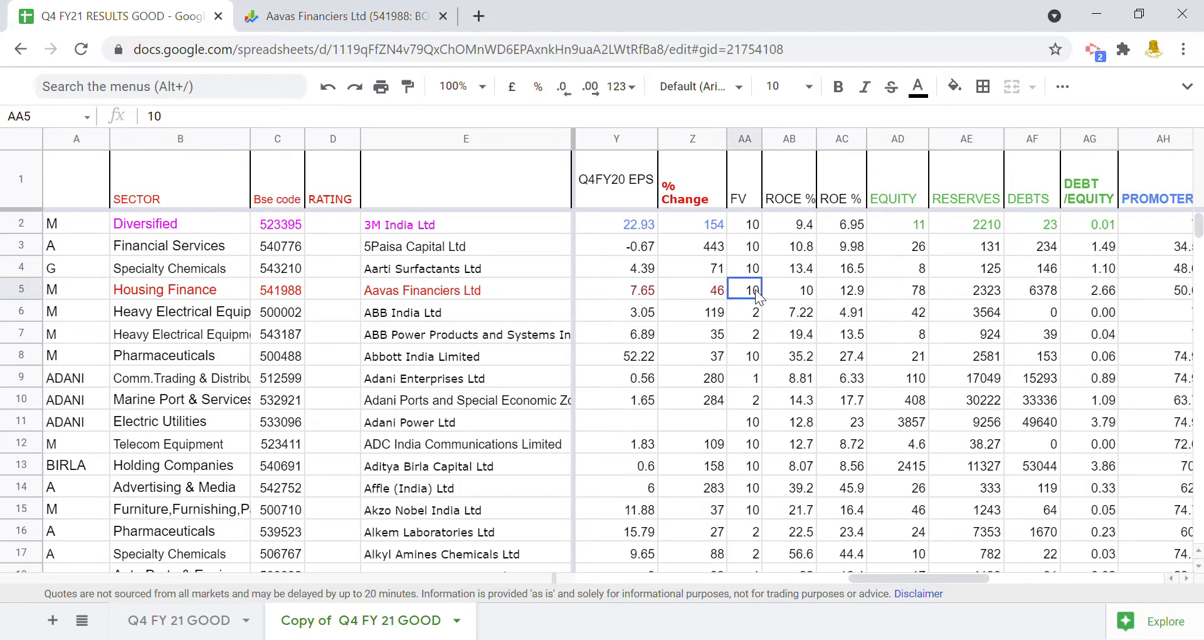
click(795, 294)
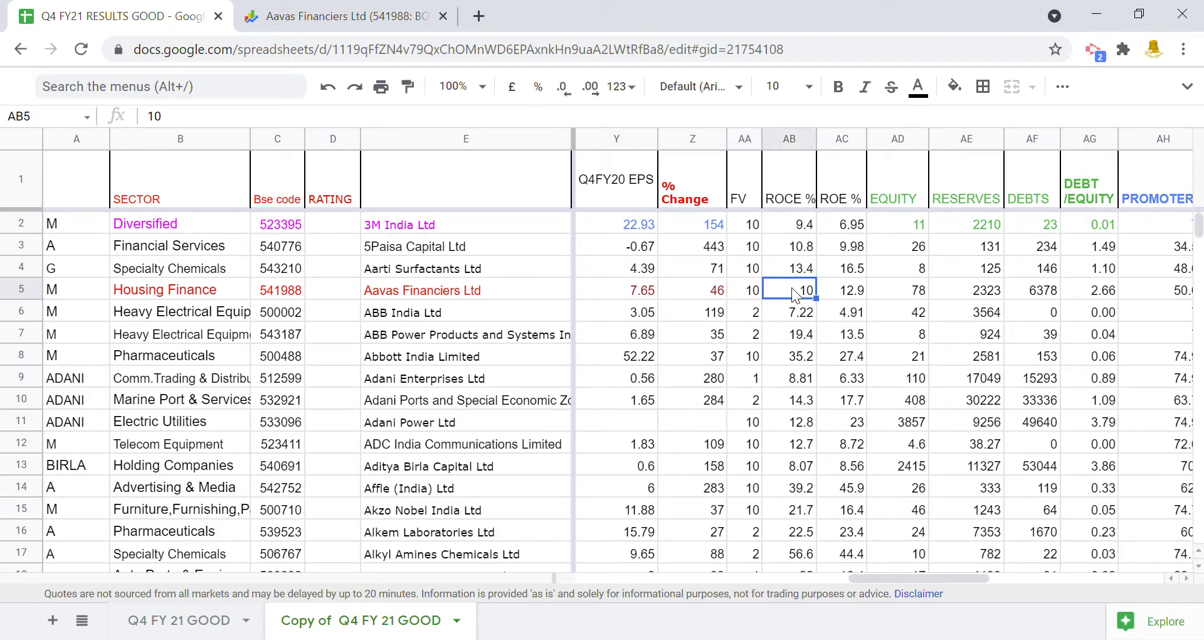
click(840, 295)
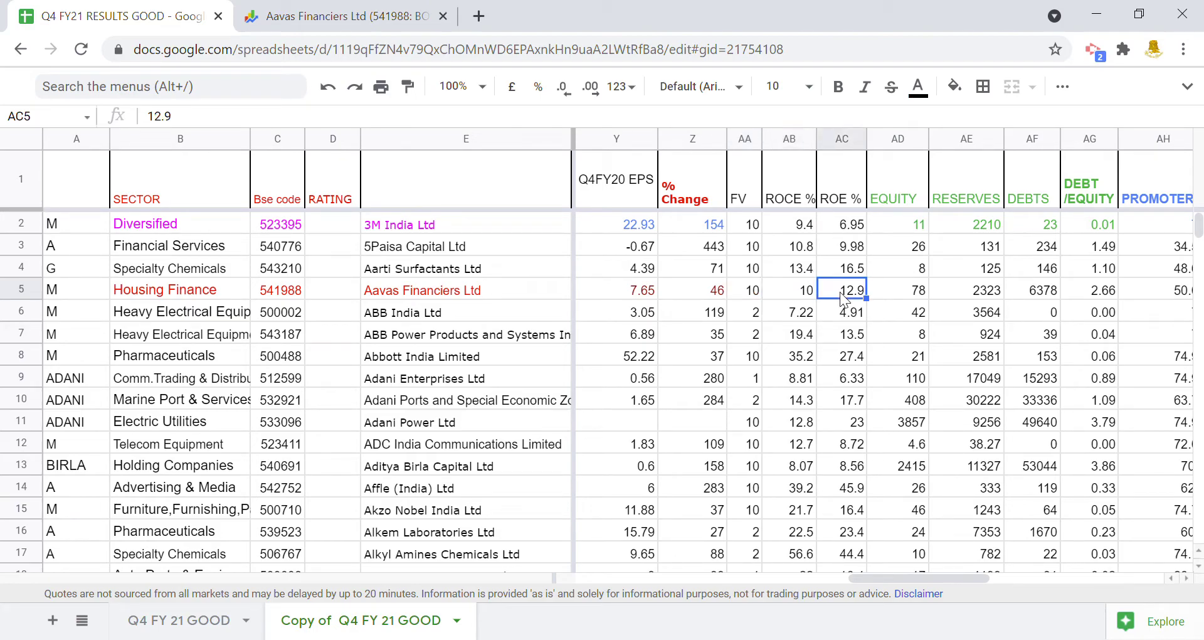
click(893, 288)
click(964, 292)
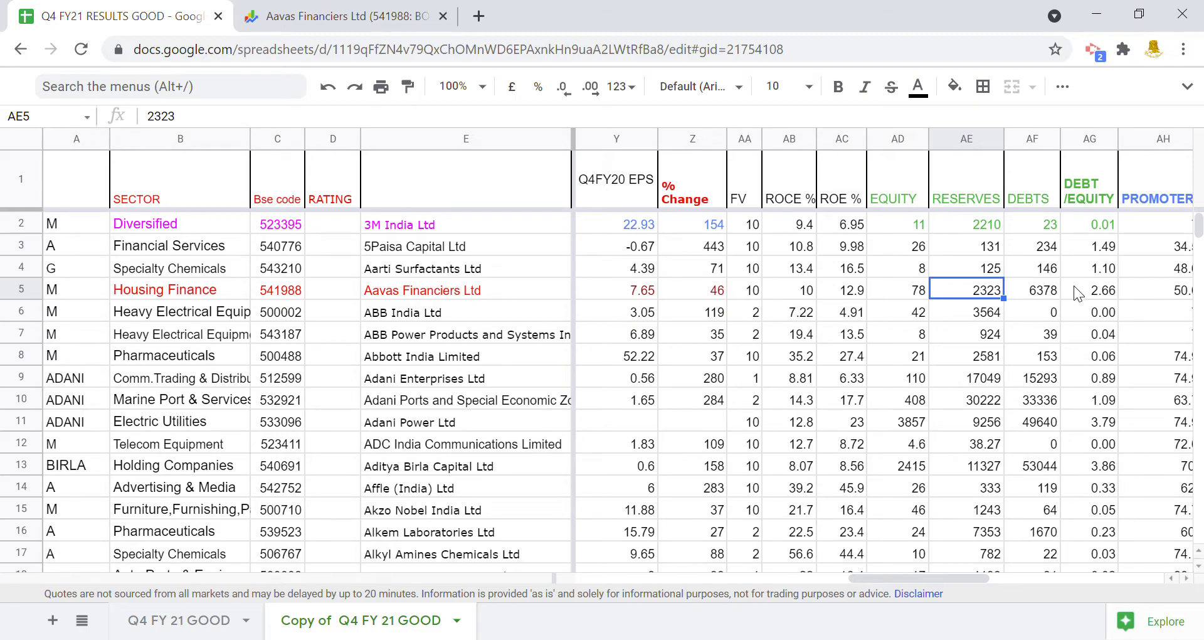
drag(743, 290, 1082, 288)
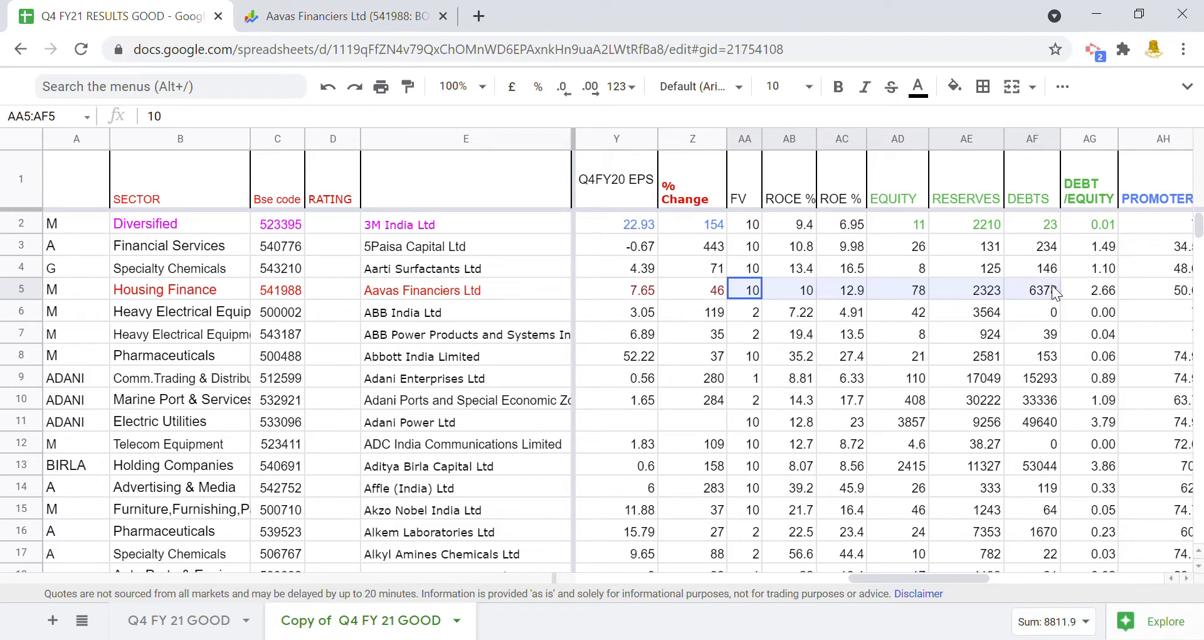
click(918, 86)
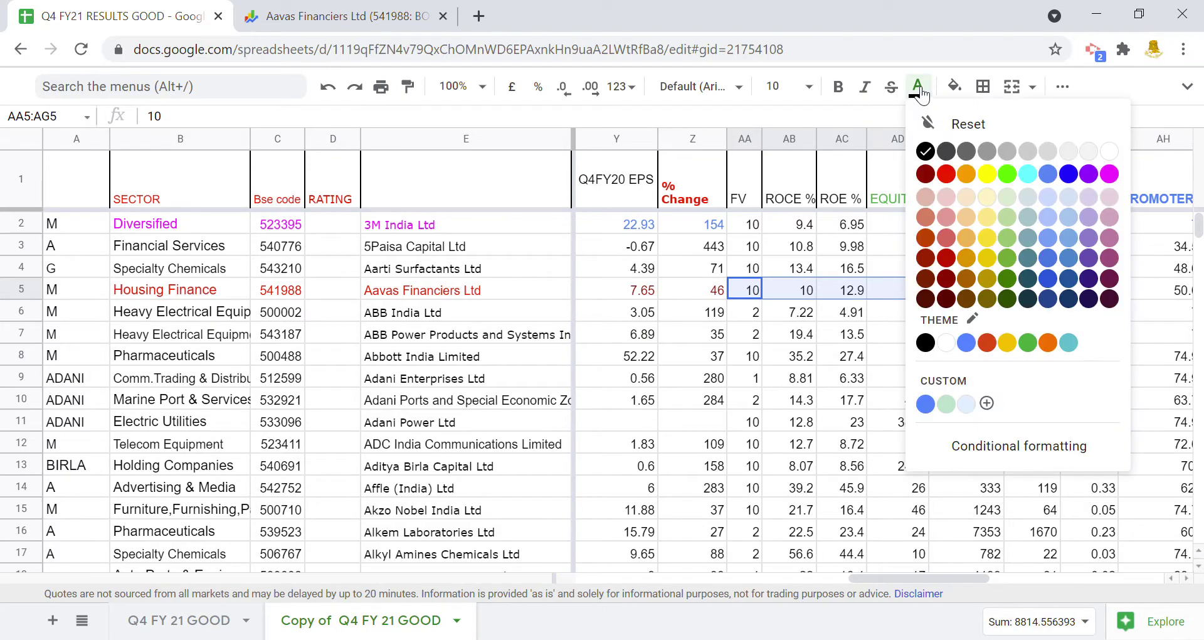
click(925, 343)
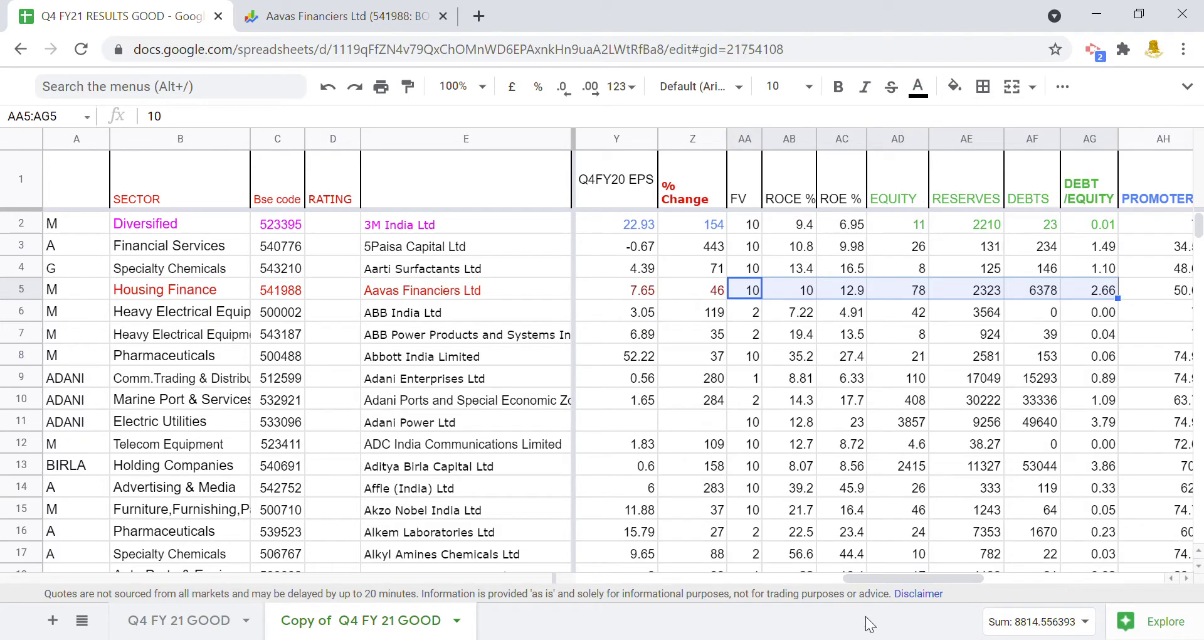
click(908, 570)
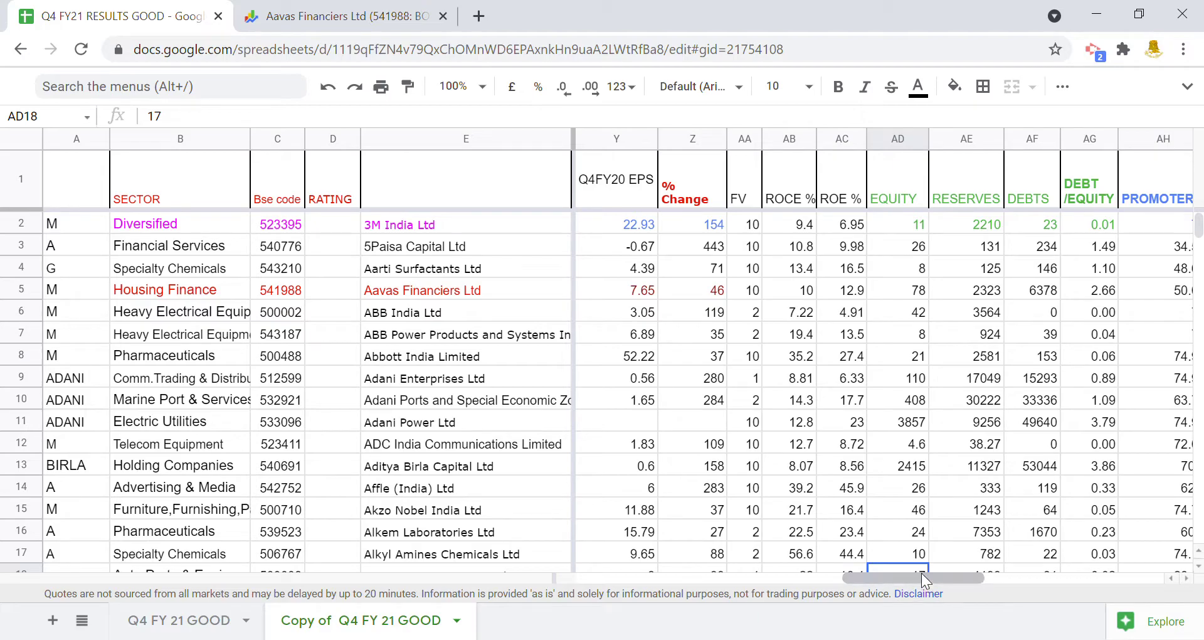
mouse_move(922, 579)
mouse_down()
mouse_move(1021, 557)
mouse_move(993, 560)
mouse_up()
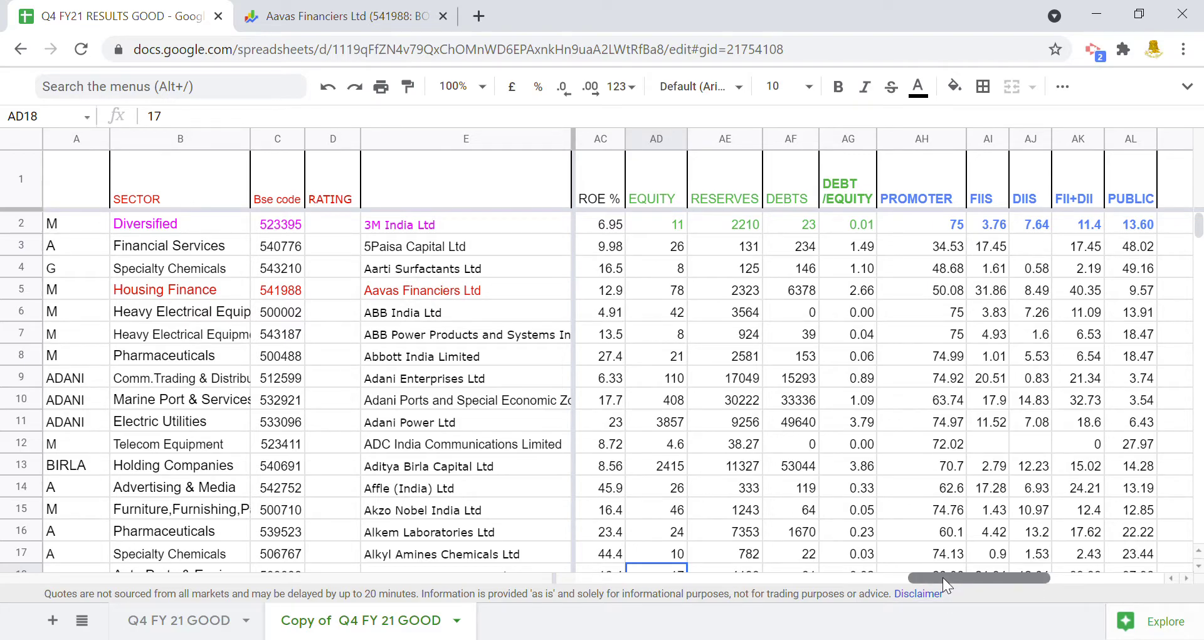
Step: Set Aavas Financiers' AH5:AL5 shareholding figures, PROMOTER to PUBLIC, to red text
drag(942, 577, 1013, 569)
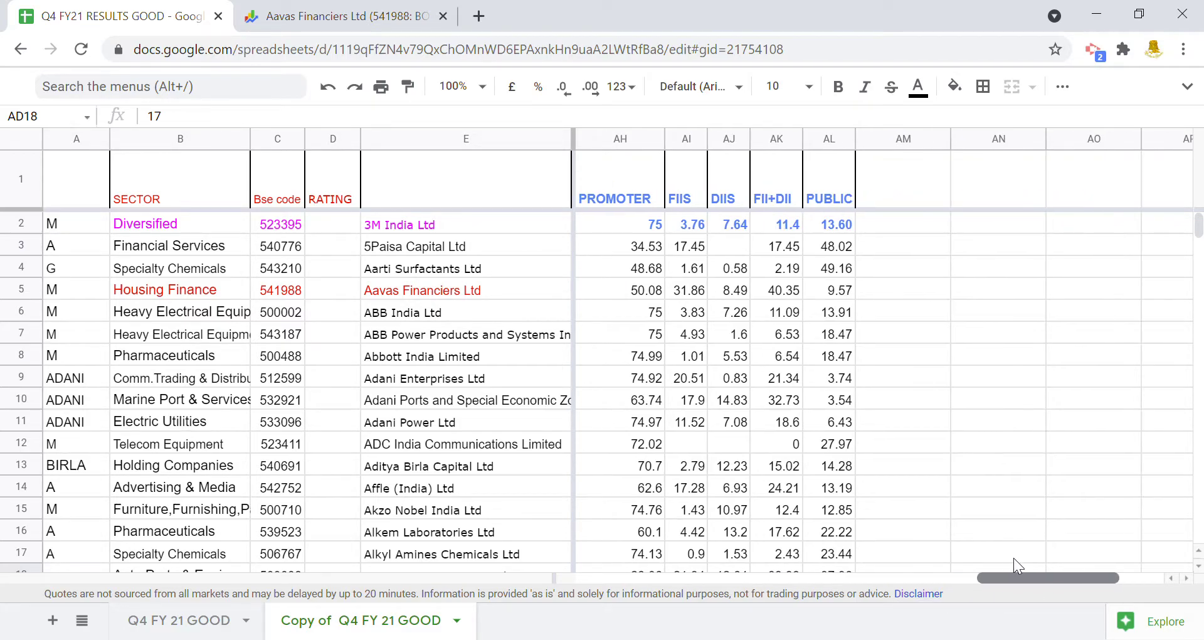
drag(623, 288, 826, 291)
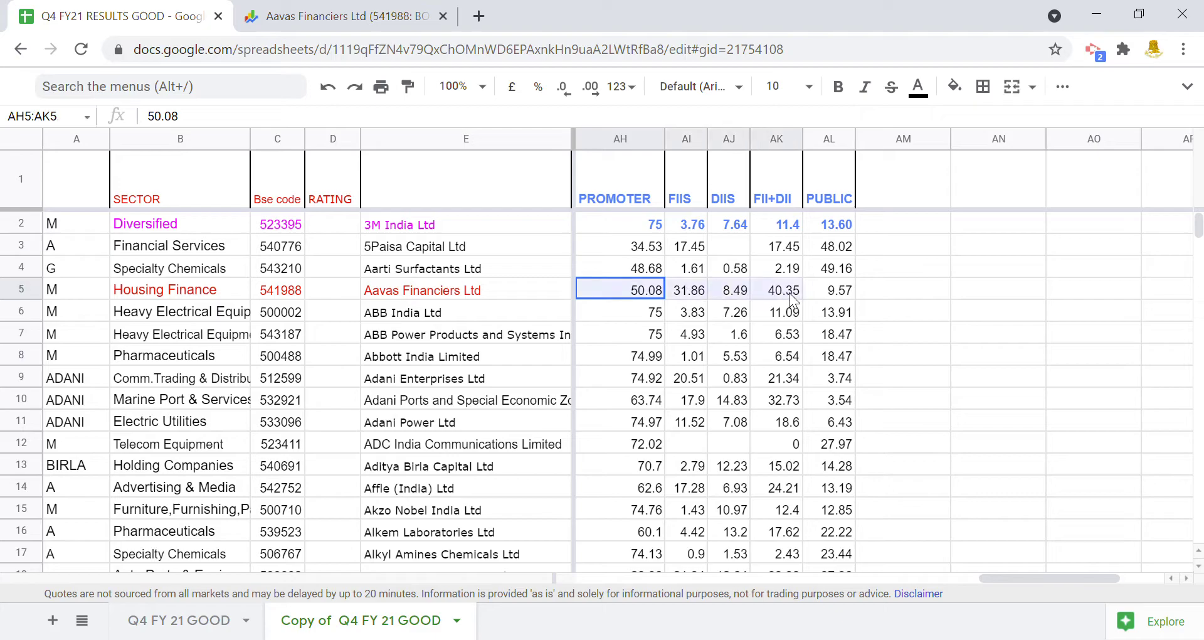
click(918, 86)
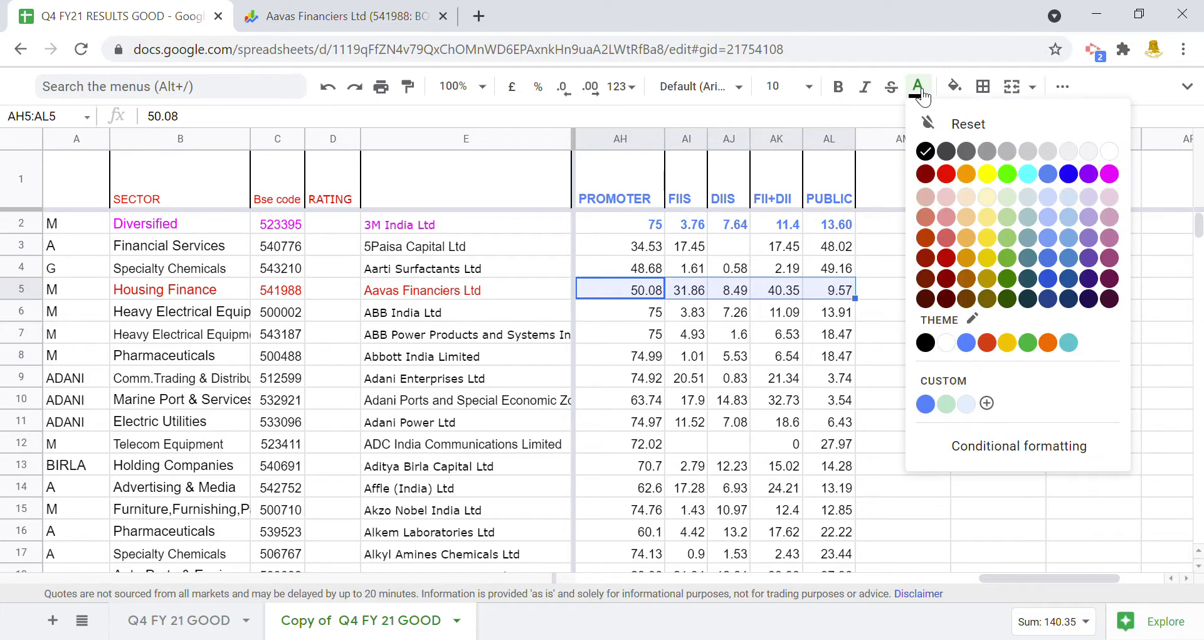
click(987, 343)
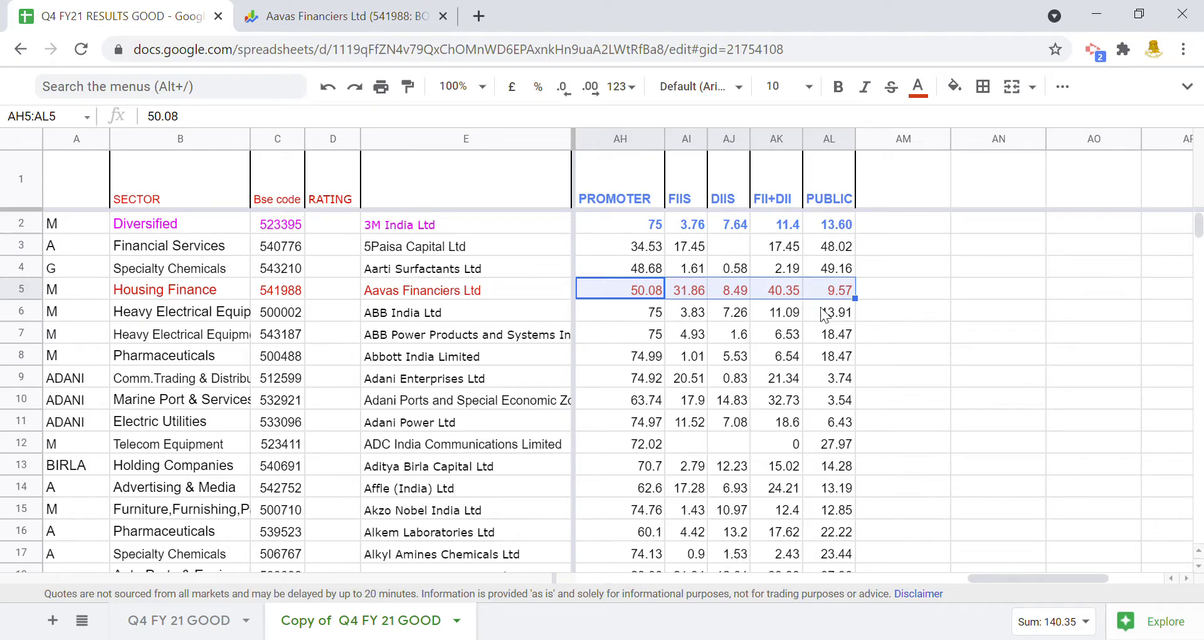
drag(1007, 574, 627, 630)
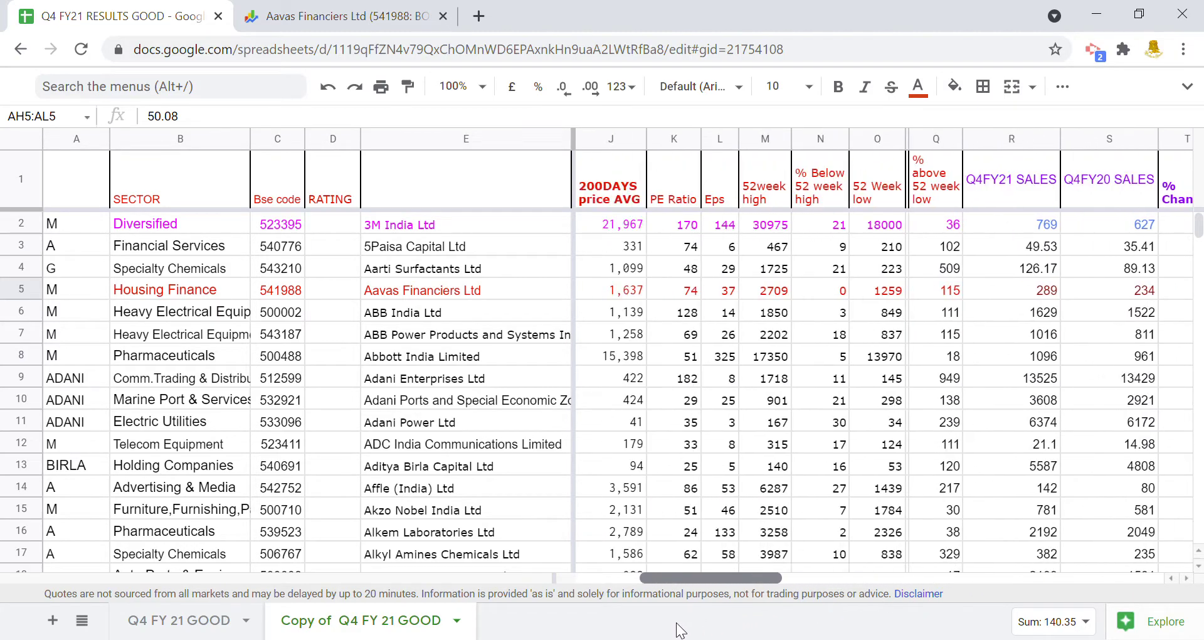